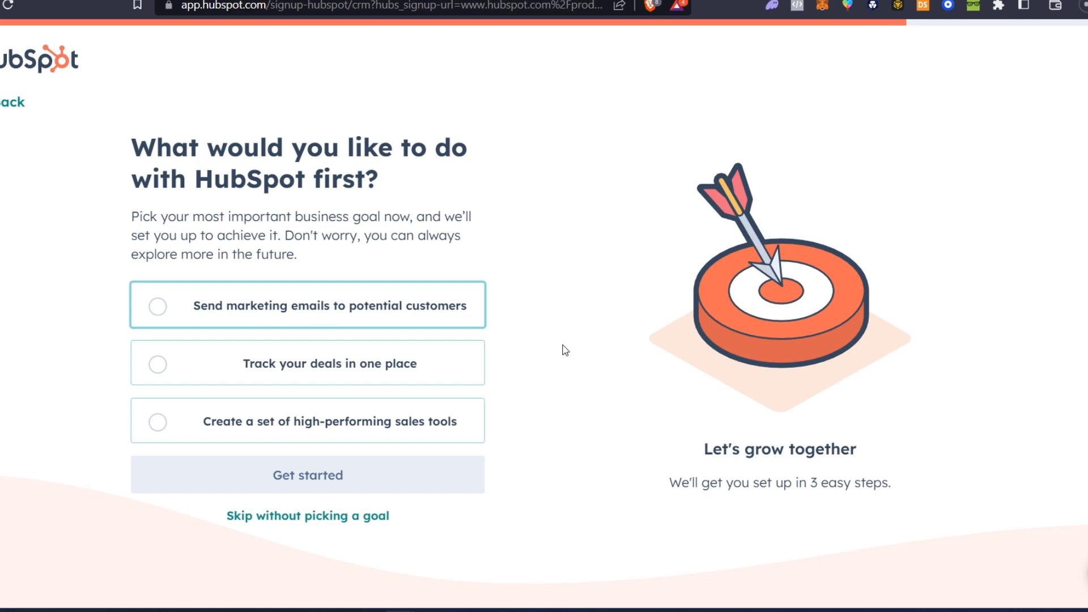
Compare the marketing-email and deal-tracking goals by reading each goal's listed benefits
left_click(384, 315)
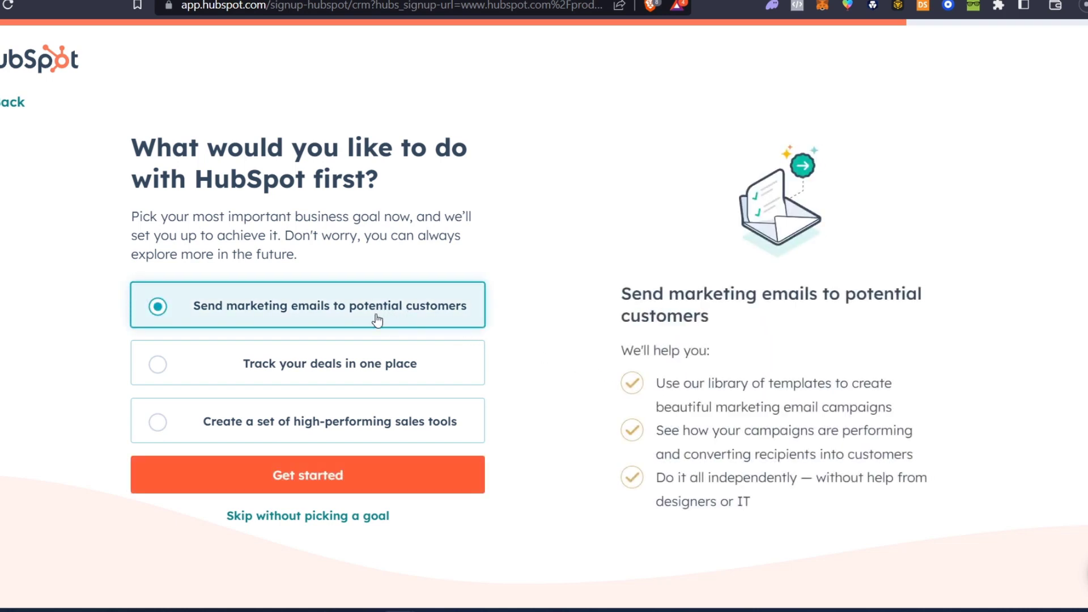
left_click_drag(654, 350, 828, 483)
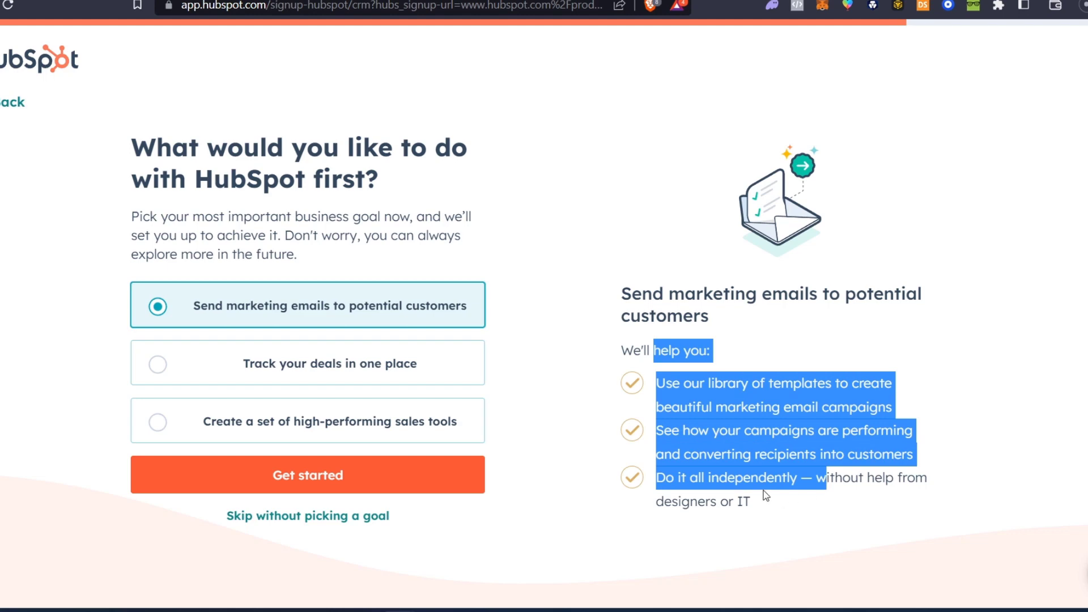
left_click(599, 451)
left_click(406, 376)
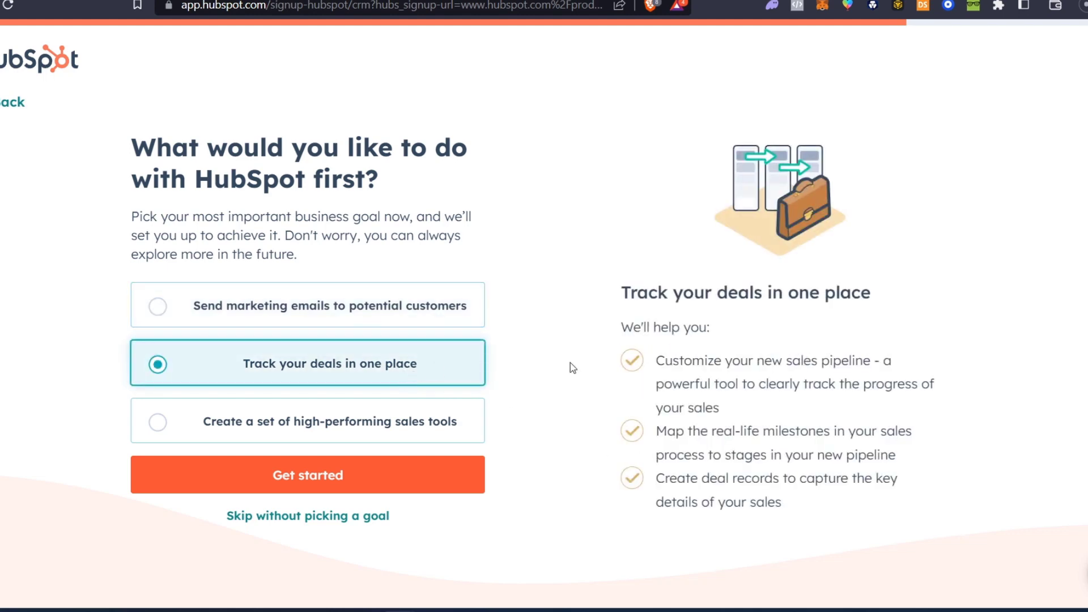
left_click_drag(772, 362, 881, 363)
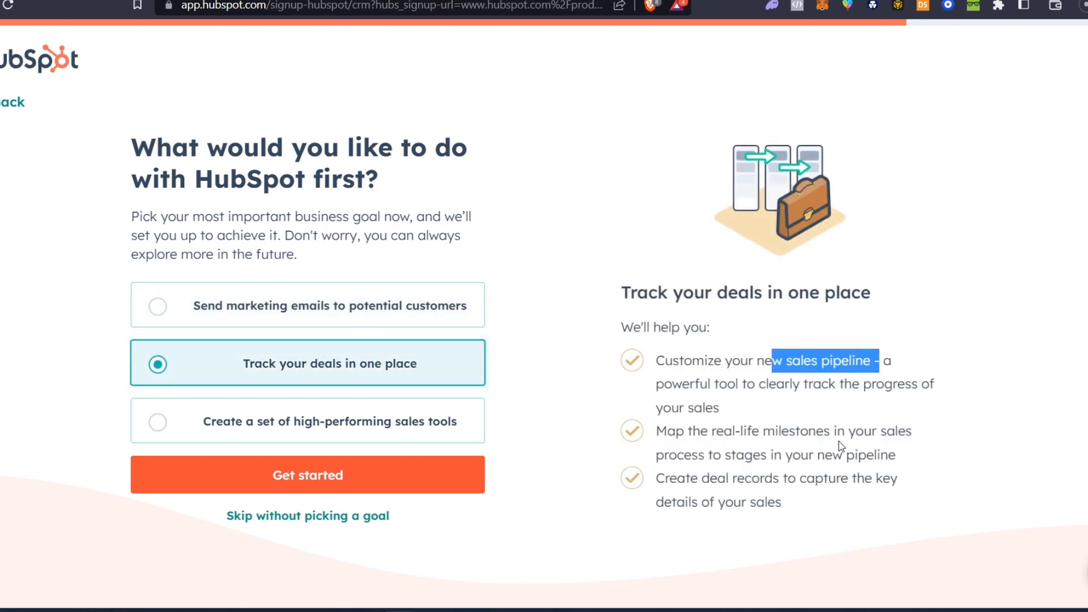
left_click_drag(716, 435, 849, 432)
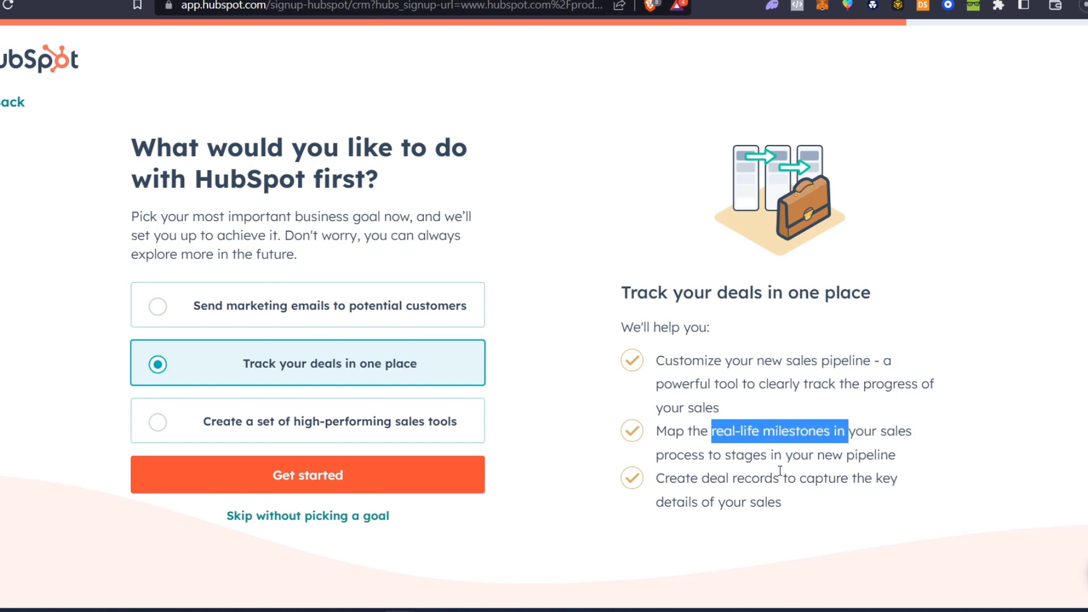
left_click_drag(710, 477, 821, 502)
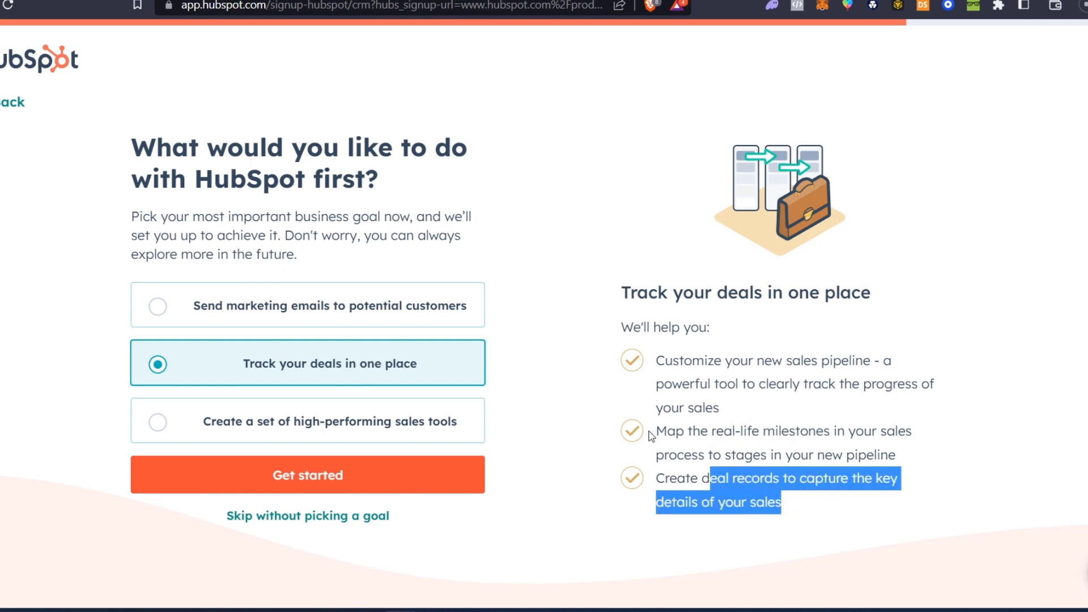
Select 'Send marketing emails to potential customers' and start the setup
left_click(476, 373)
left_click(400, 315)
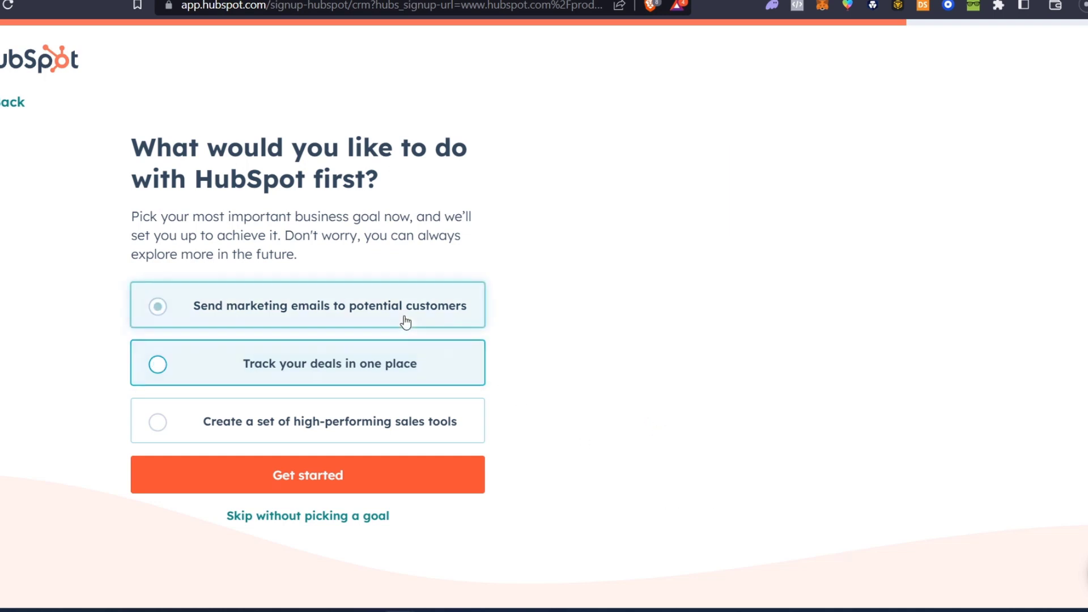
left_click(379, 485)
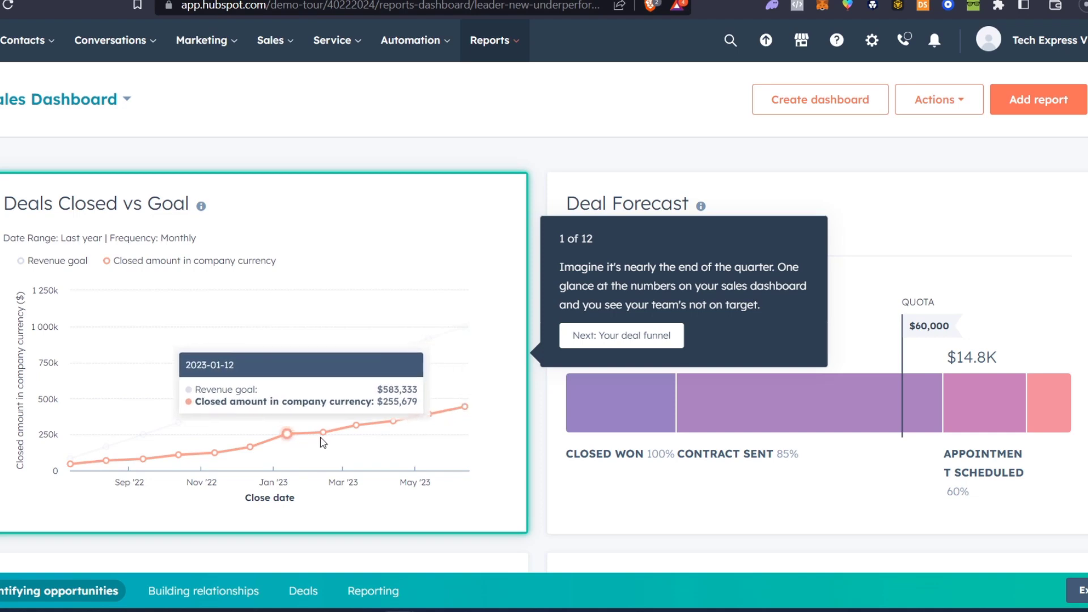
Advance the demo tour past the deal funnel to the Contacts list
left_click(652, 337)
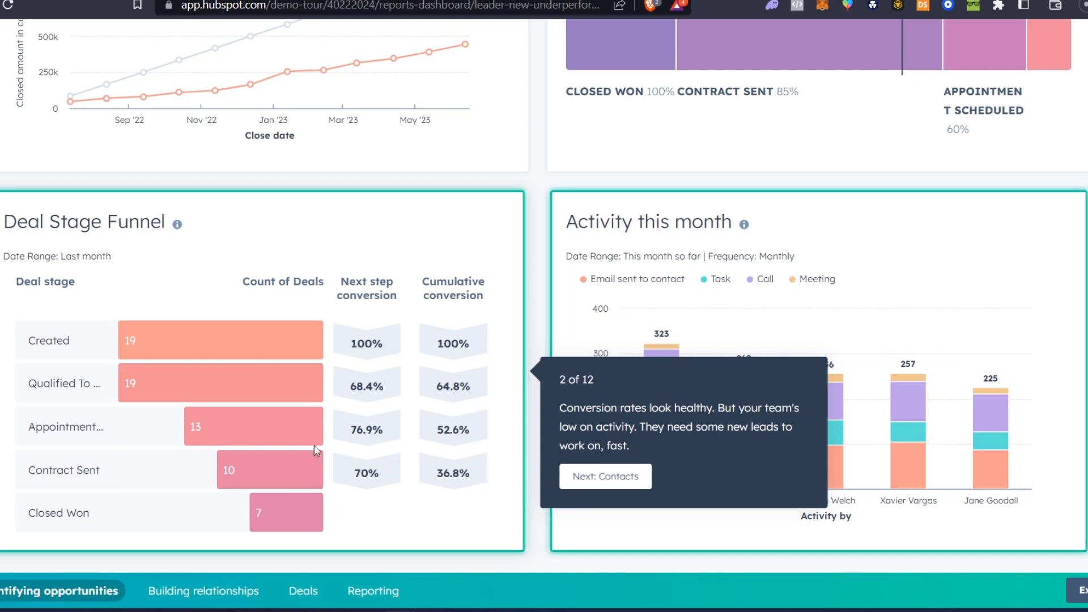
left_click(631, 482)
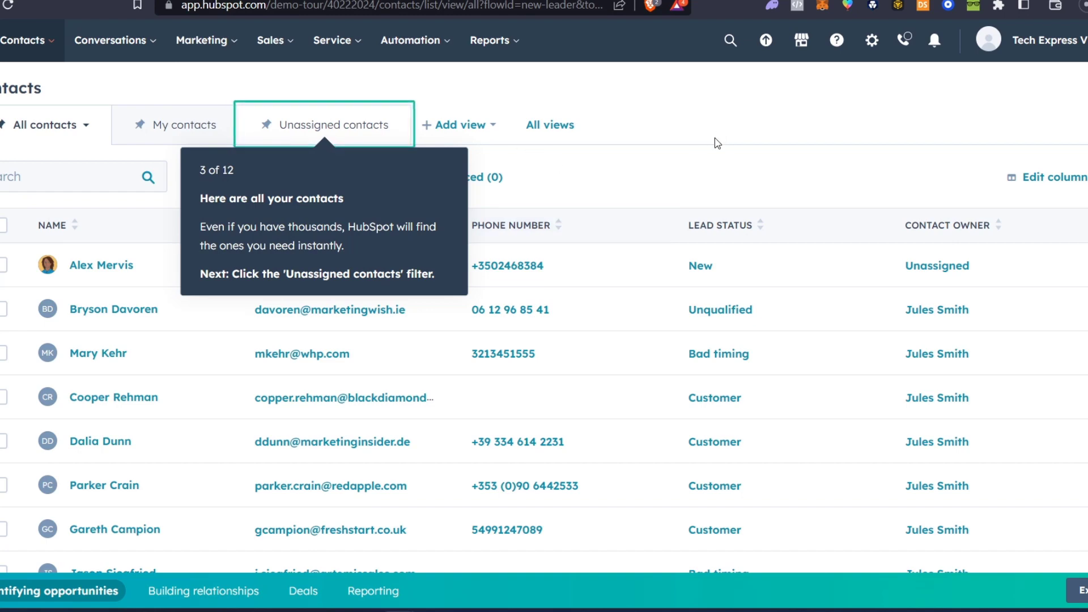
Scroll down through the Contacts table and back up
scroll(710, 160, "down", 8)
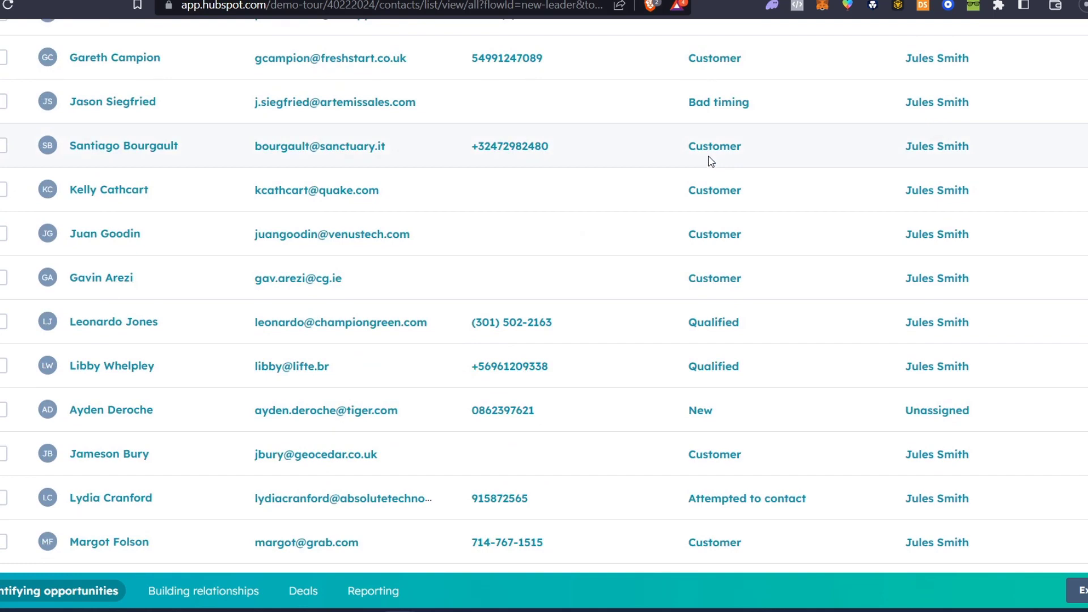
scroll(708, 156, "down", 4)
scroll(711, 161, "down", 1)
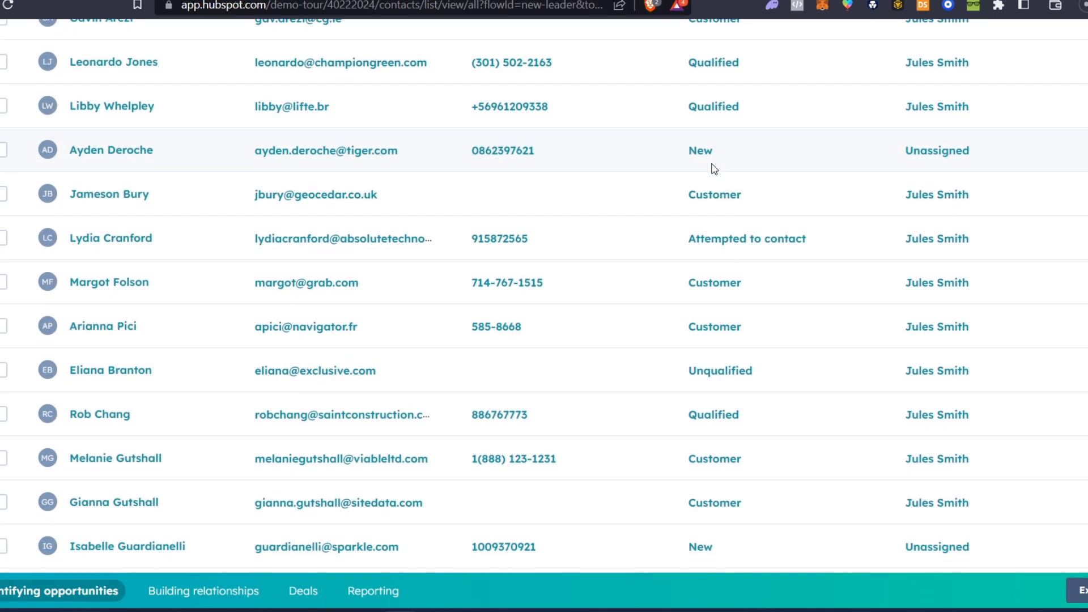
scroll(713, 168, "down", 2)
scroll(713, 170, "up", 15)
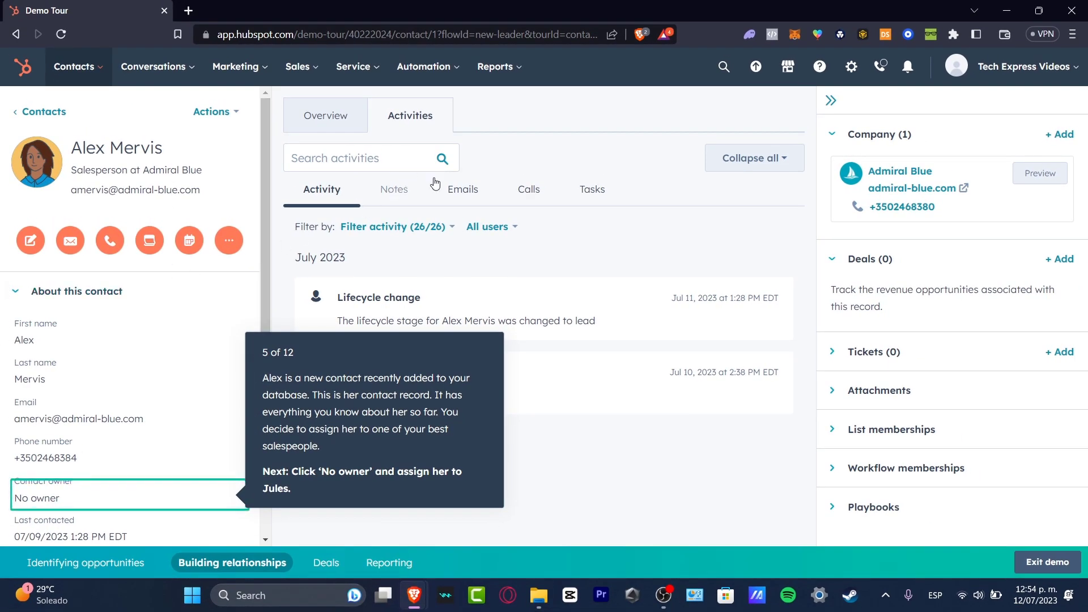
Assign the unowned contact to the available salesperson and save the follow-up note
left_click(348, 118)
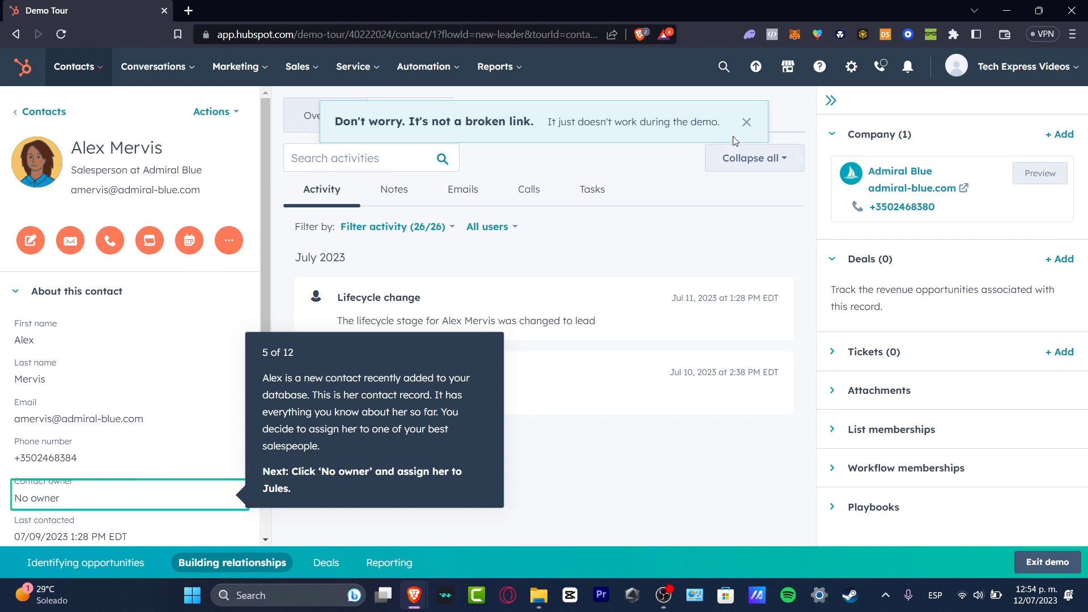
left_click(744, 124)
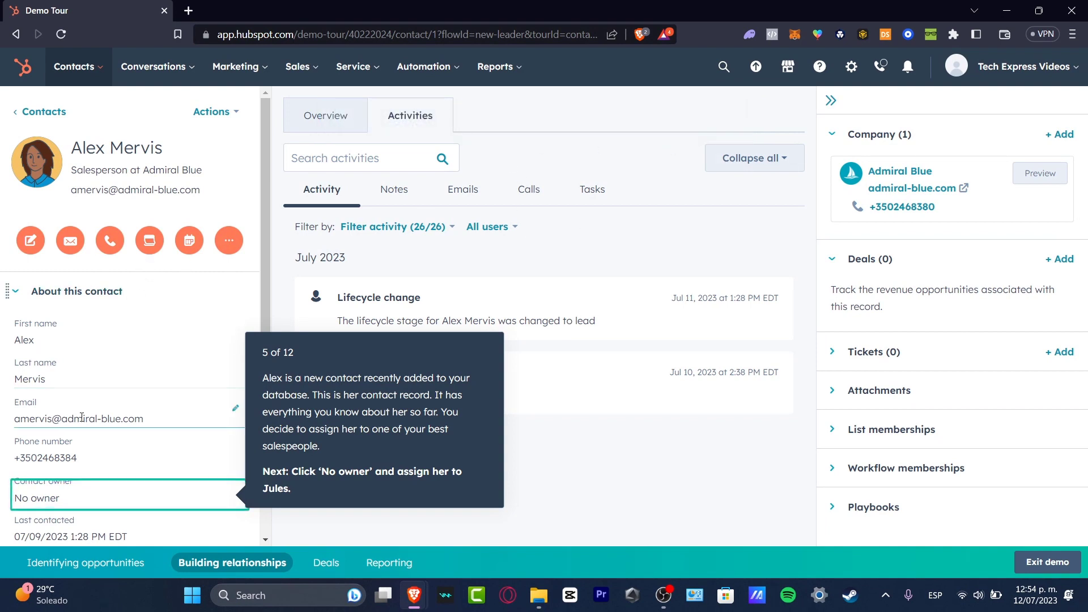
left_click(57, 498)
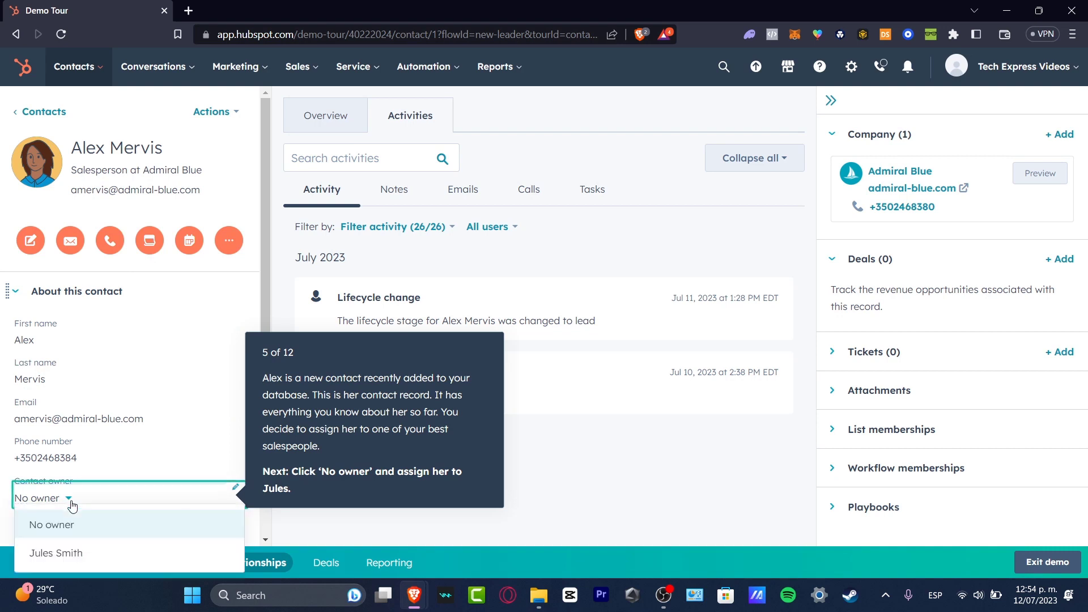
left_click(90, 550)
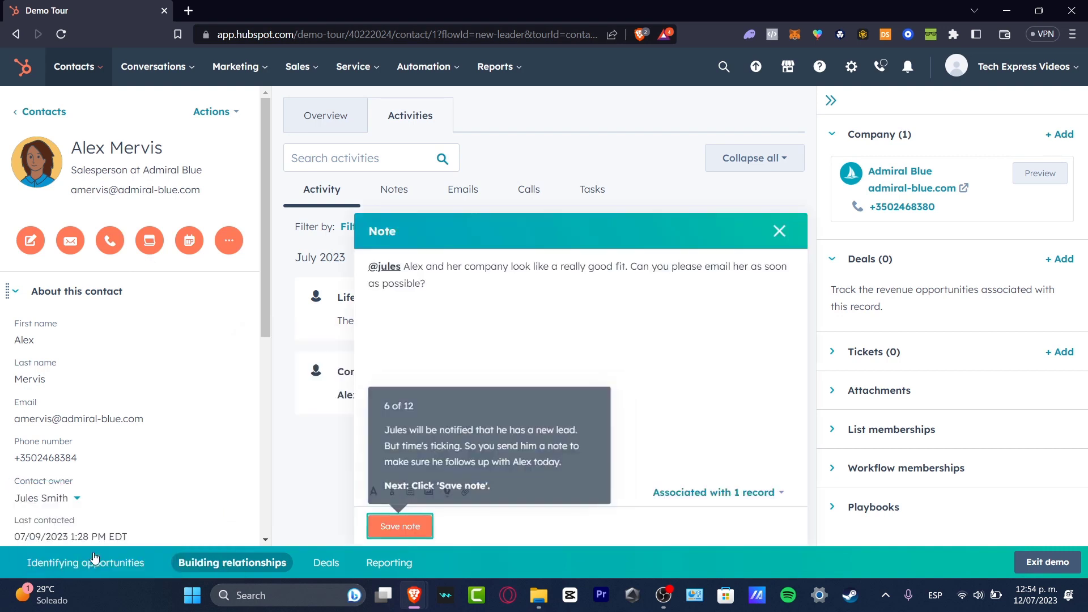
left_click(418, 527)
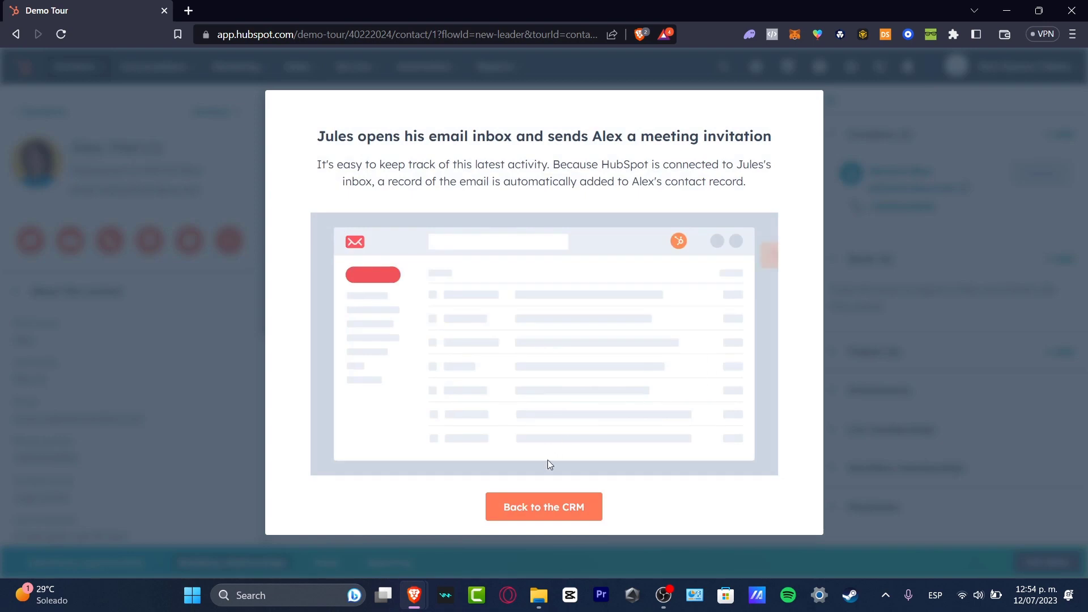
Return to the CRM, step through the deals board and sales dashboard, and end the demo
left_click(570, 506)
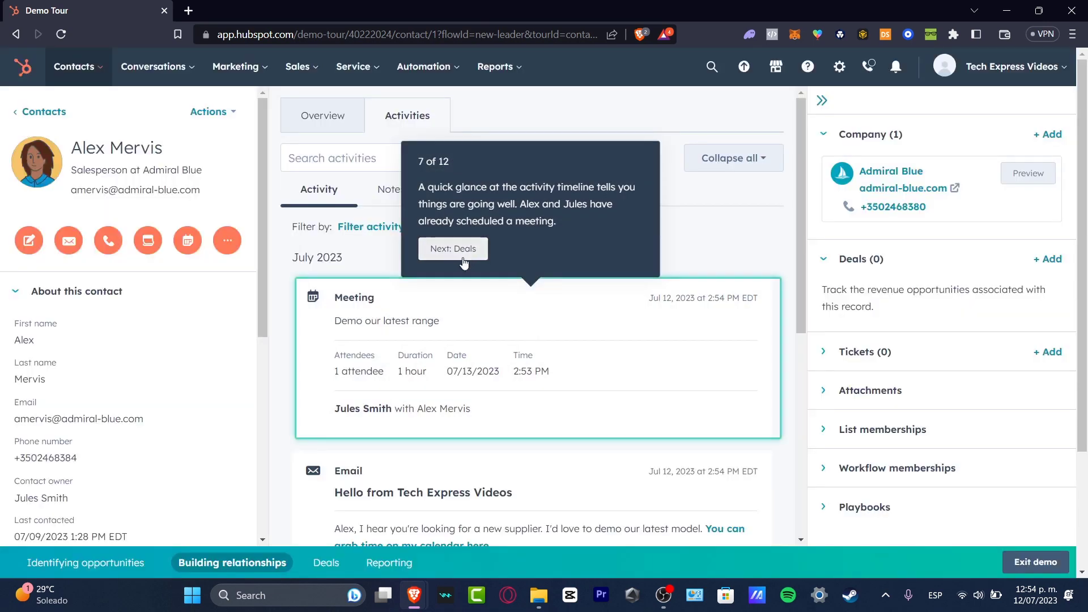
left_click(453, 249)
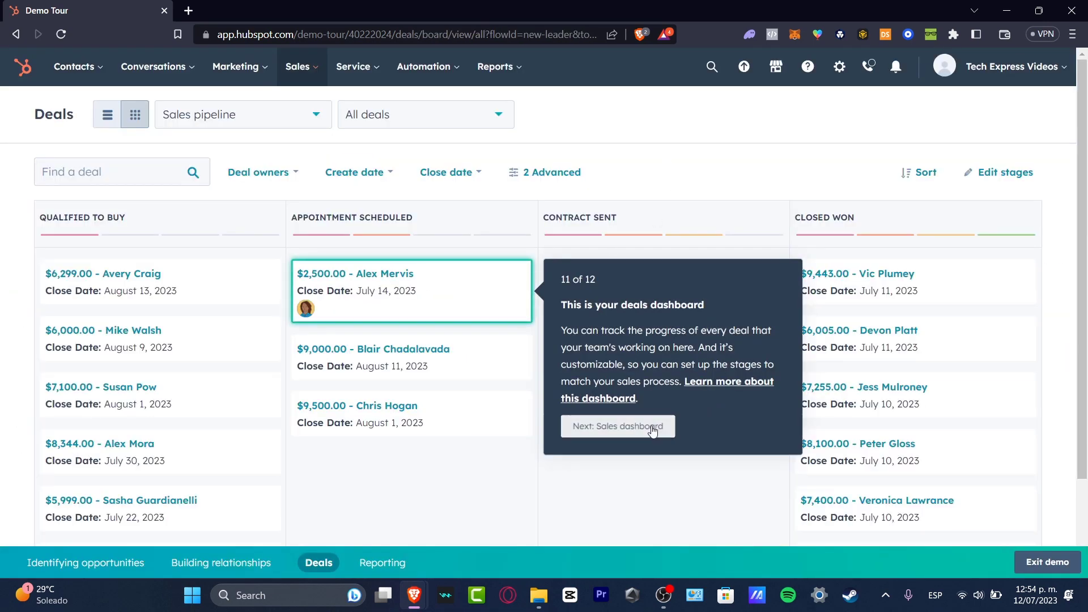
left_click(618, 426)
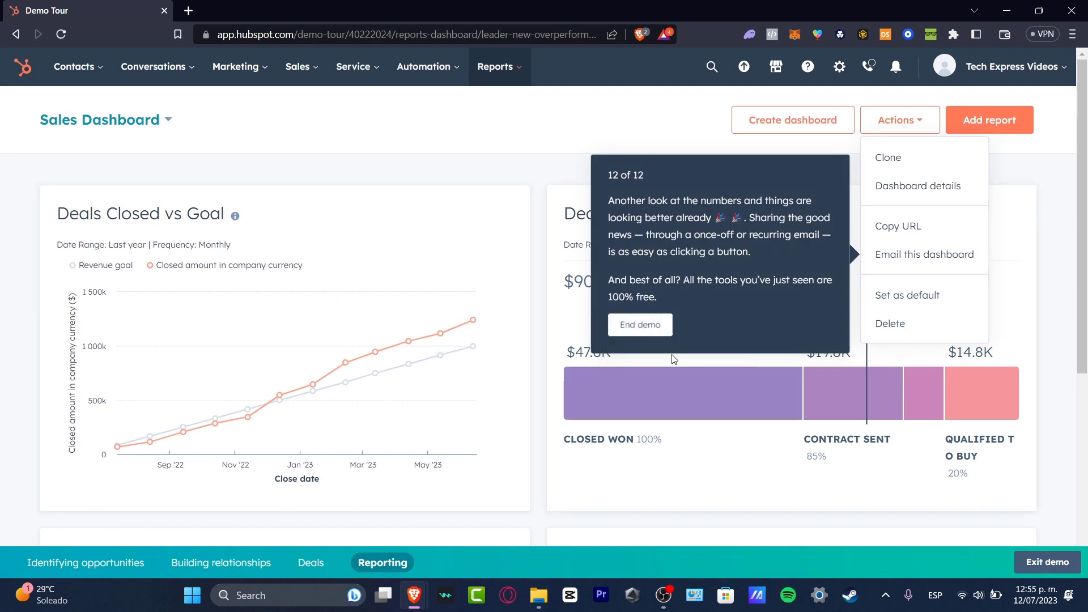
left_click(638, 326)
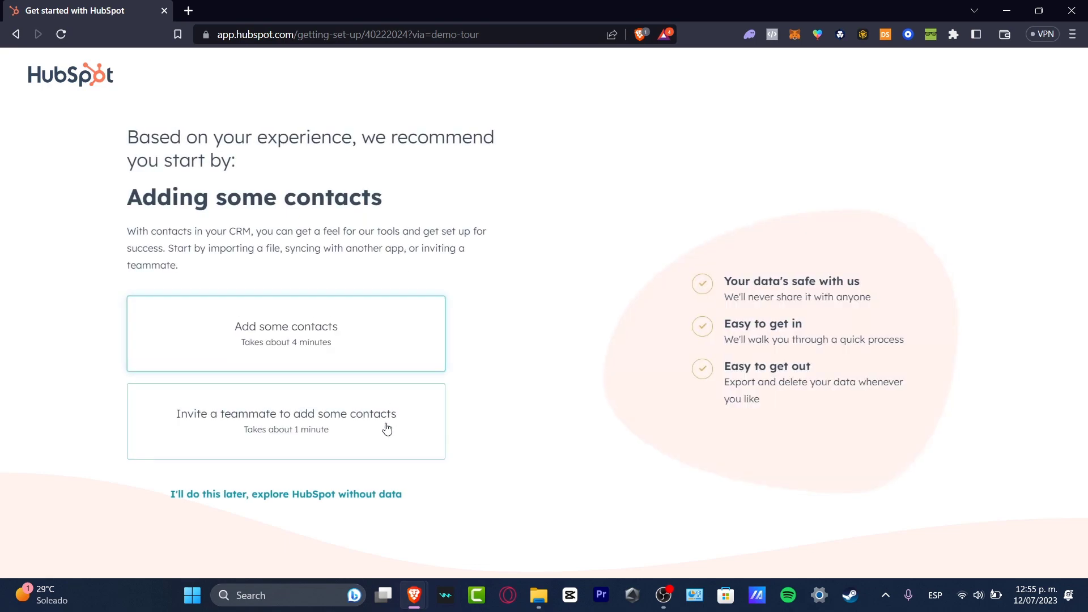
Explore without data, skipping the first-contact, import-data and deal-stage tasks
left_click(324, 497)
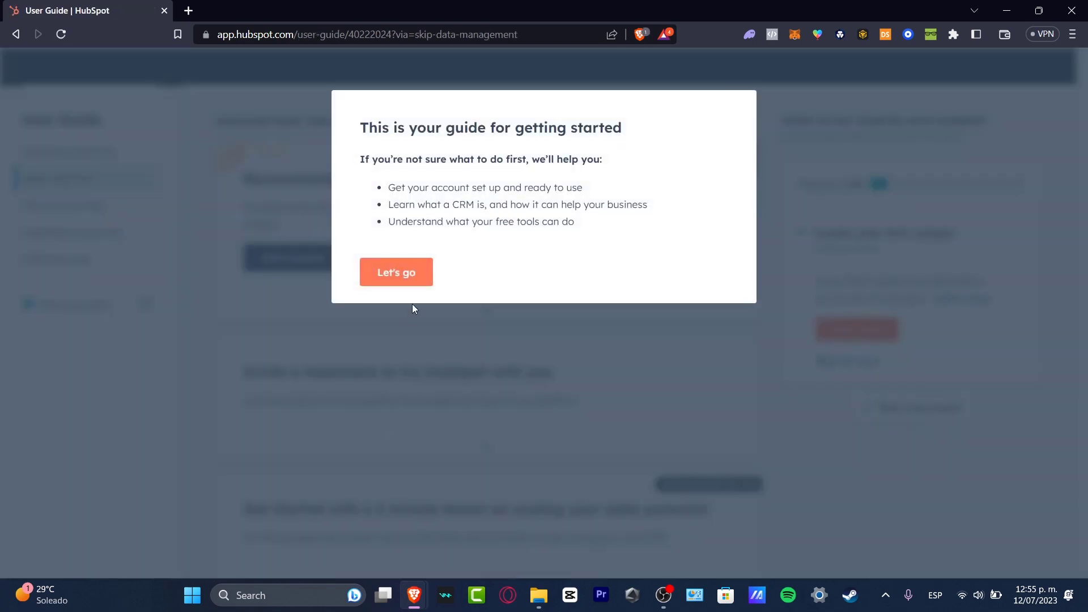
left_click(417, 277)
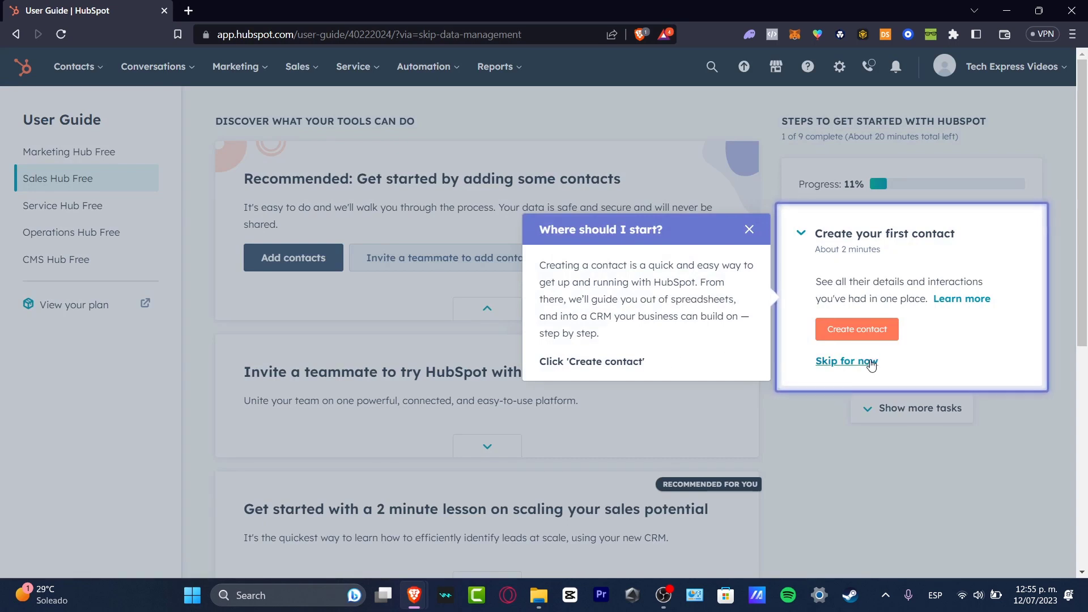
left_click(862, 363)
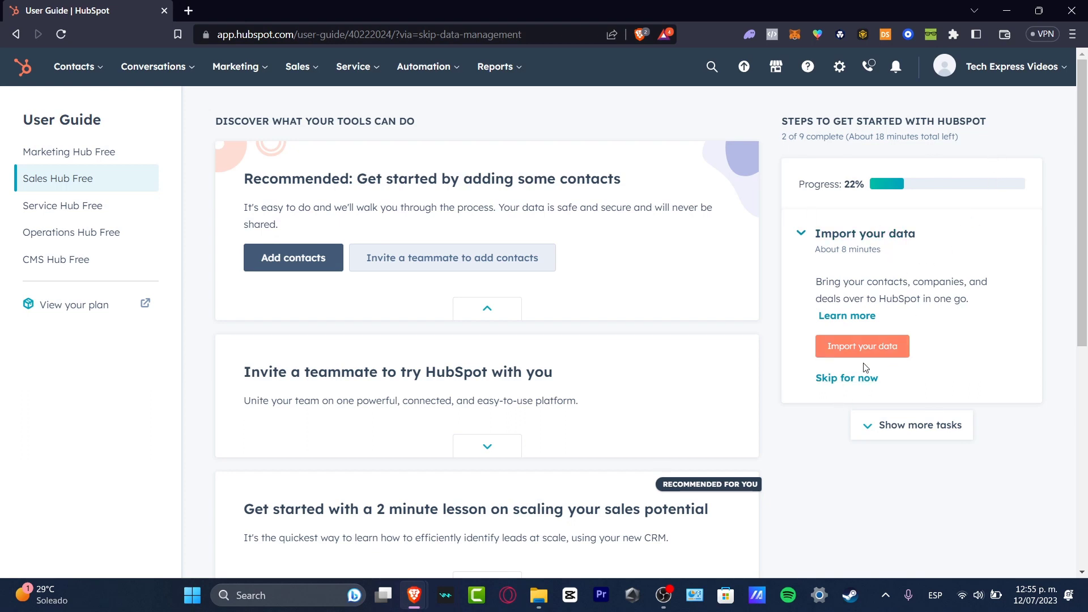
left_click(858, 377)
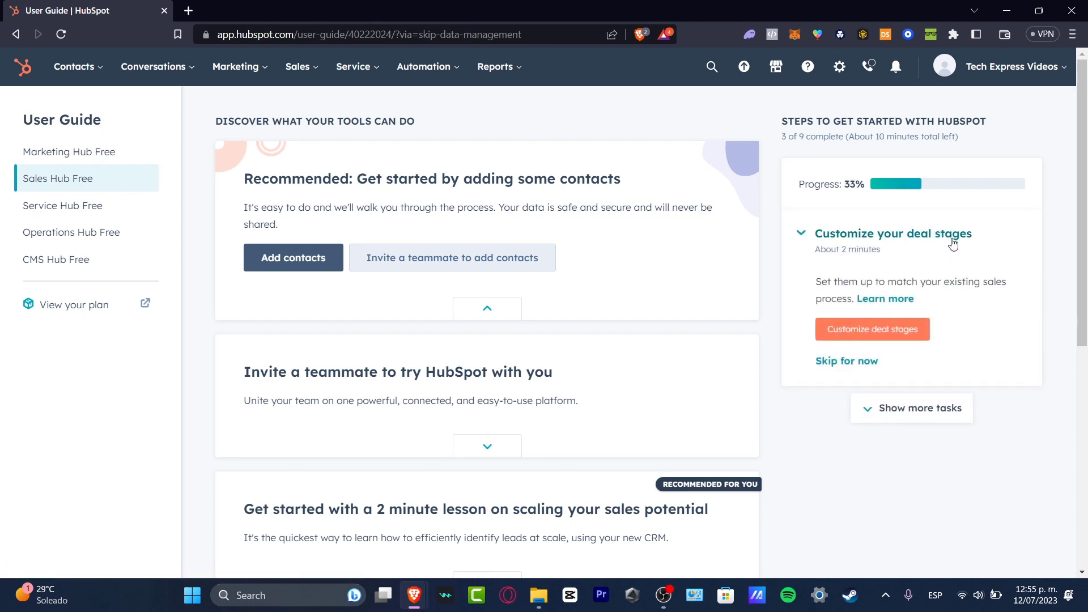
left_click(876, 362)
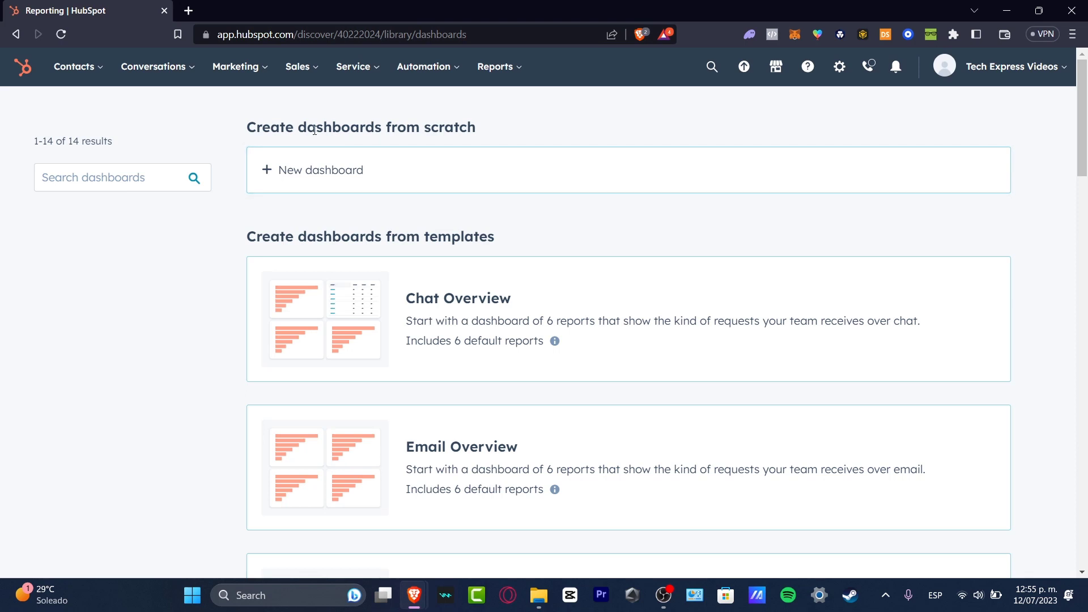
left_click_drag(315, 131, 503, 134)
left_click(504, 136)
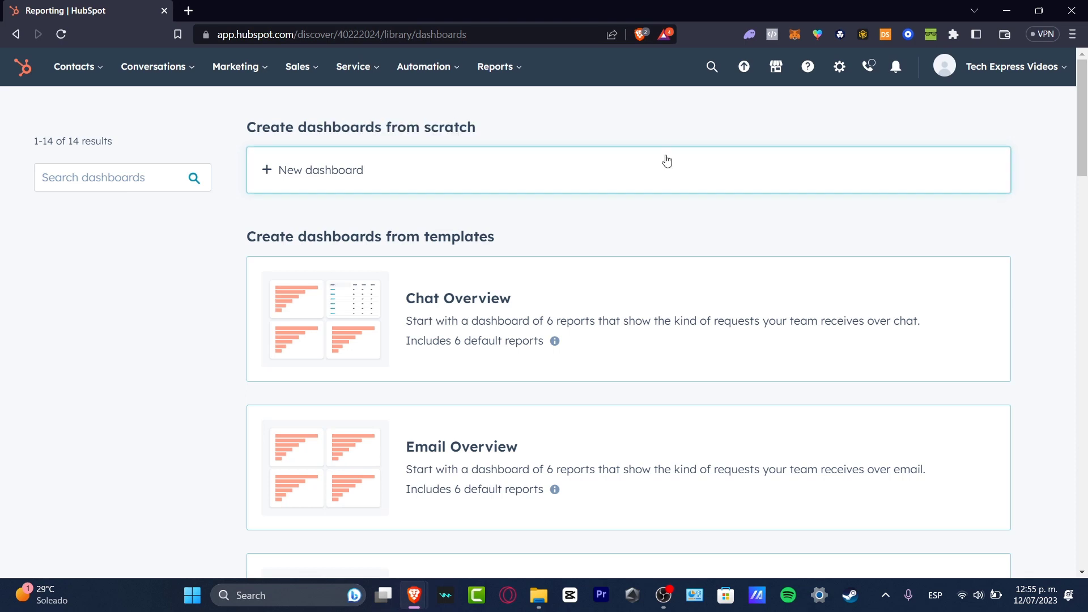
scroll(667, 172, "down", 3)
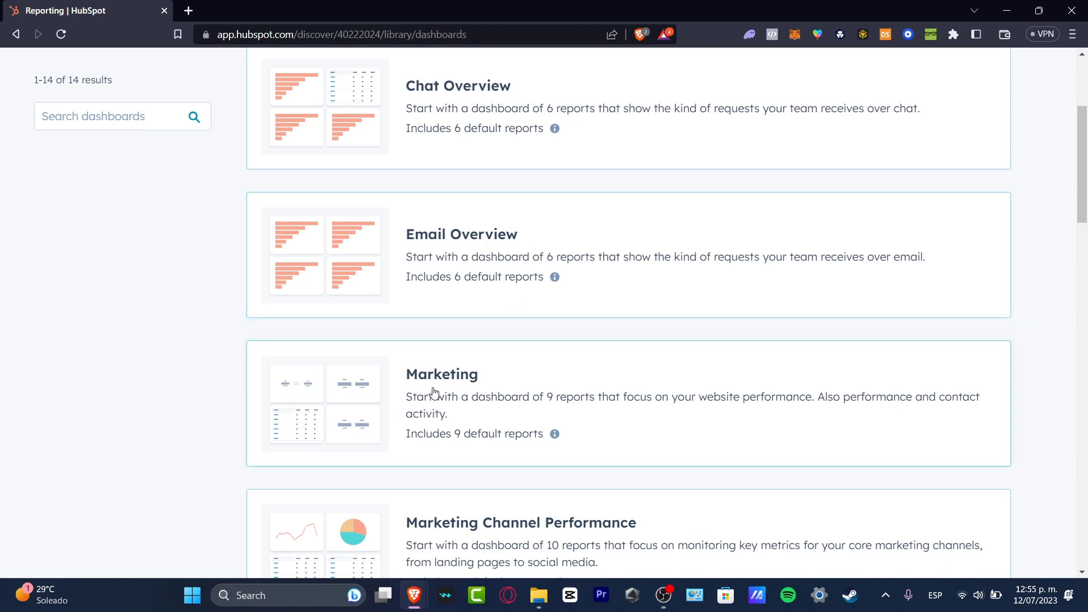
scroll(526, 391, "down", 3)
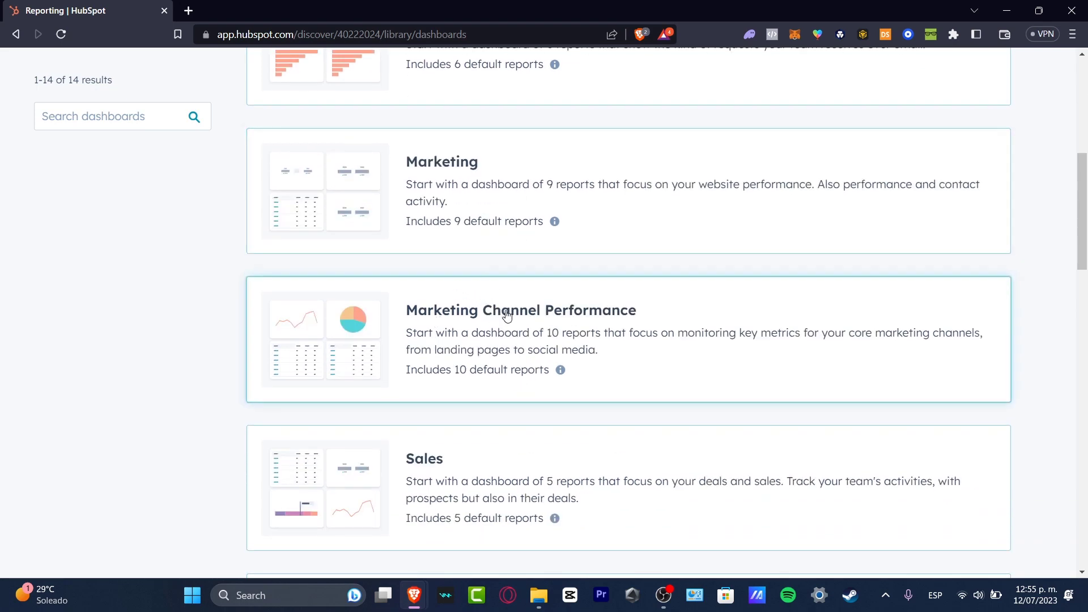
scroll(665, 292, "down", 3)
scroll(570, 280, "down", 15)
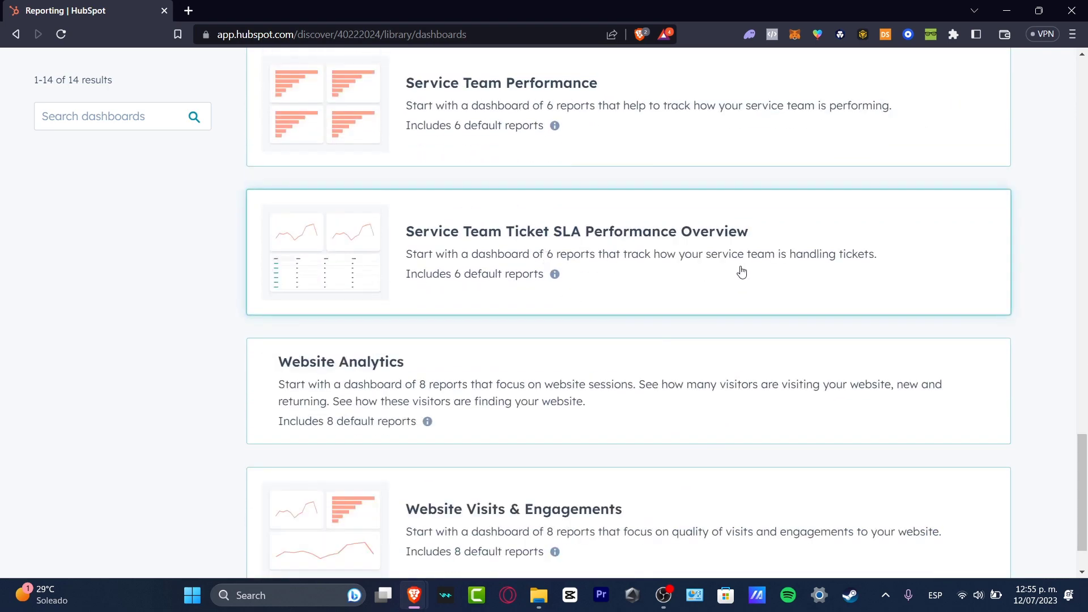
scroll(736, 277, "down", 2)
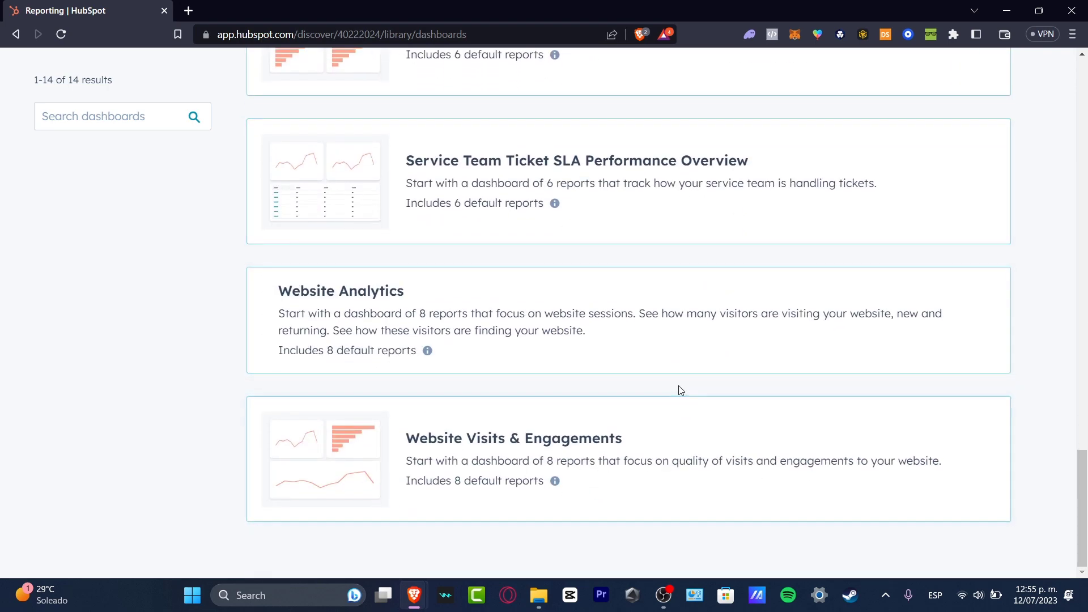
scroll(679, 386, "up", 20)
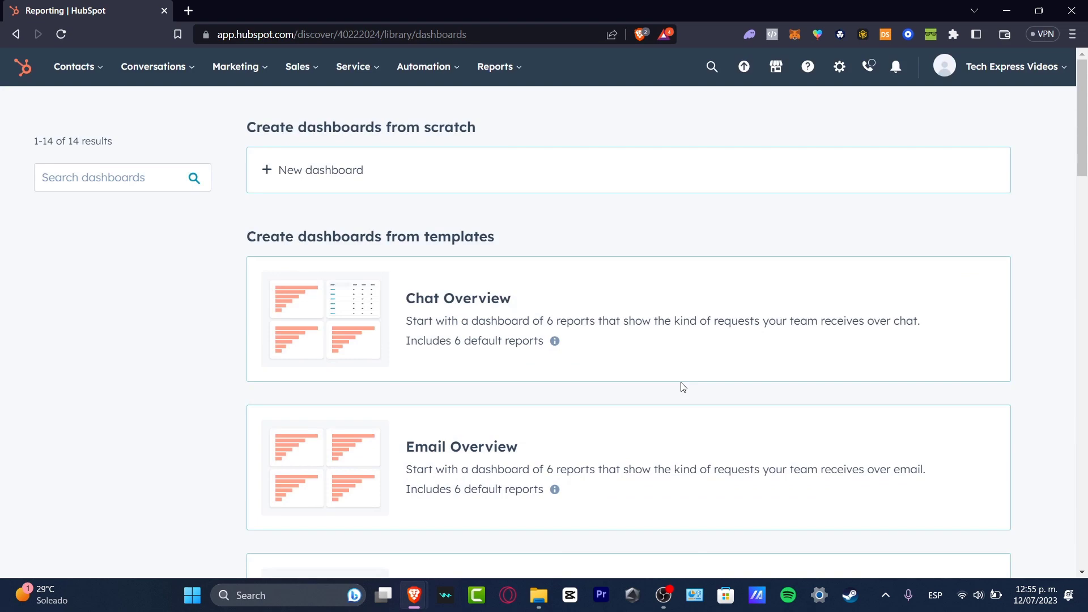
scroll(669, 380, "down", 20)
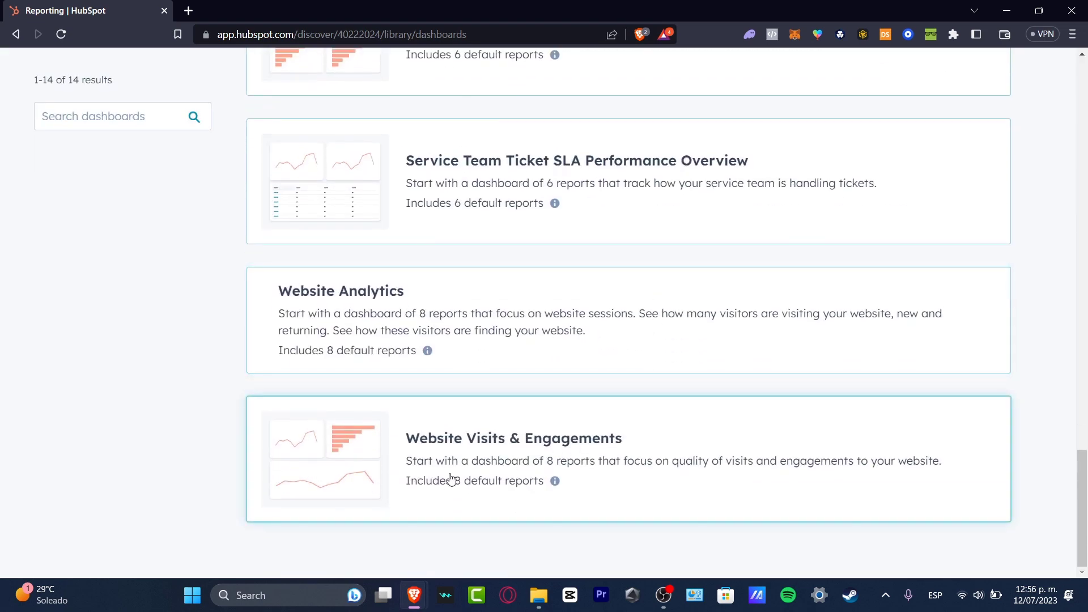
Create the Website Visits & Engagements dashboard with all eight reports and default access, then open it
left_click(446, 479)
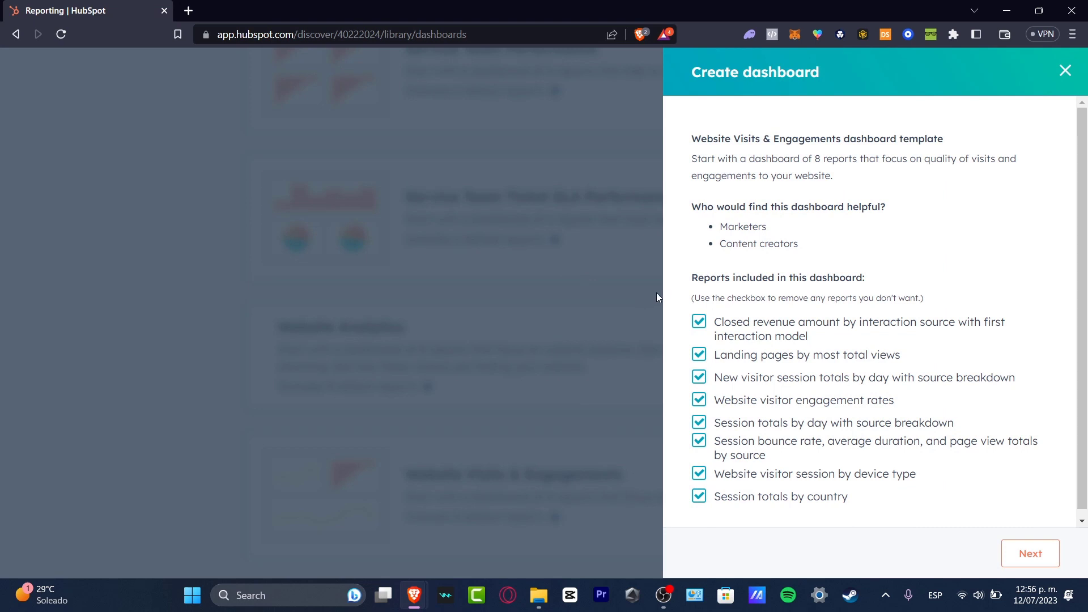
left_click(1011, 559)
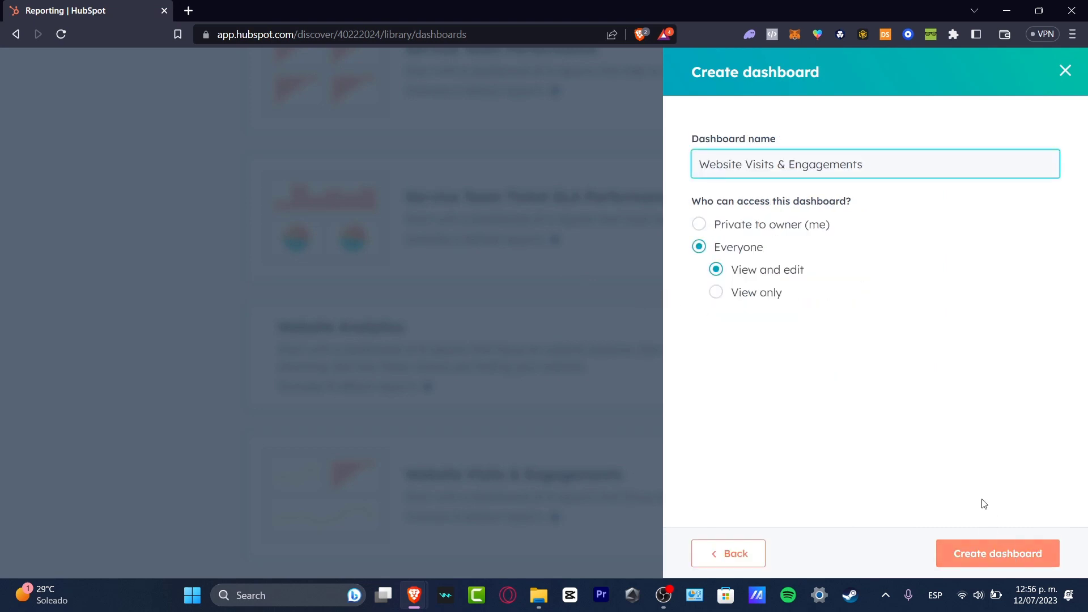
left_click(1001, 554)
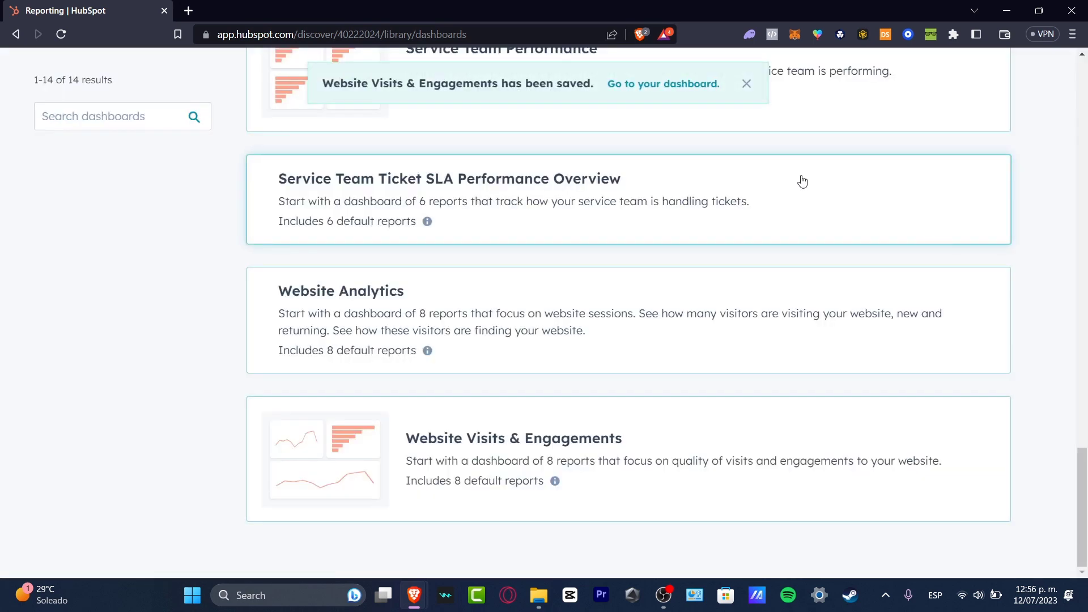
left_click(669, 85)
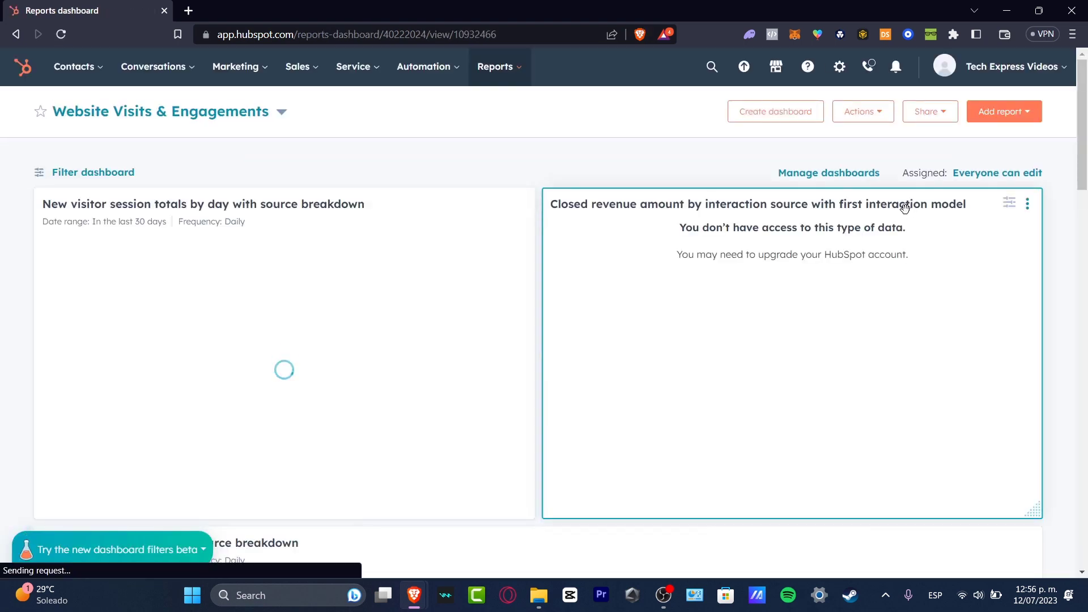
scroll(420, 393, "down", 6)
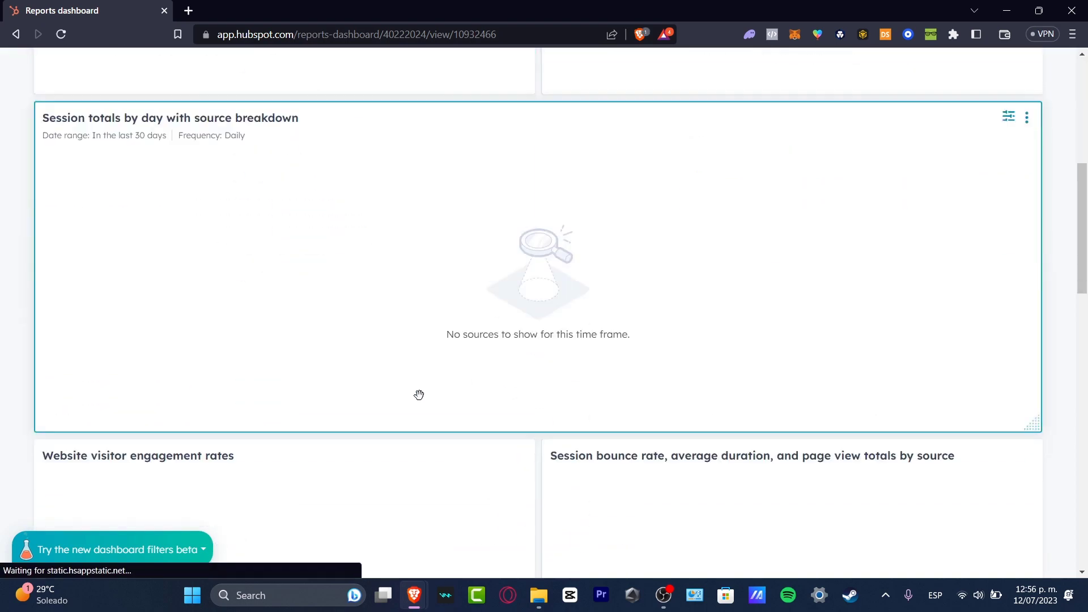
scroll(420, 394, "down", 6)
scroll(420, 393, "up", 12)
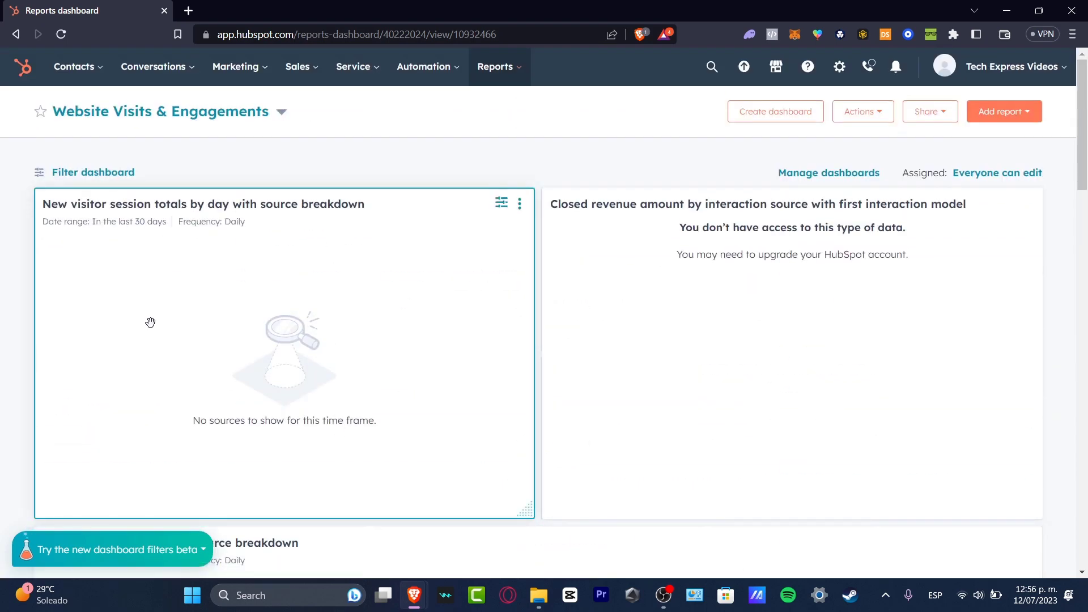
scroll(443, 268, "down", 9)
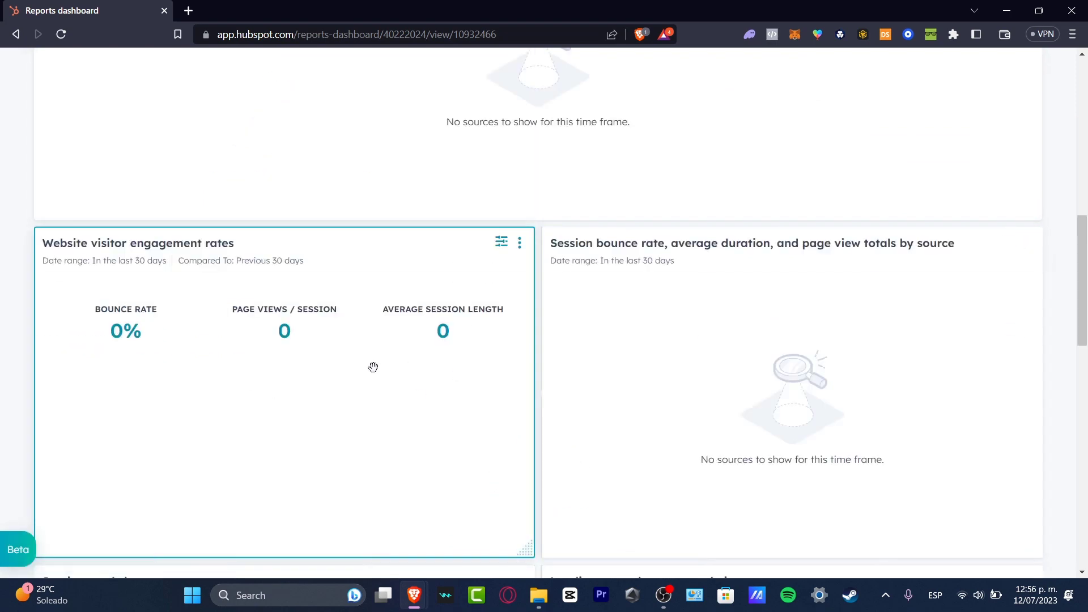
scroll(685, 389, "down", 3)
scroll(685, 391, "down", 3)
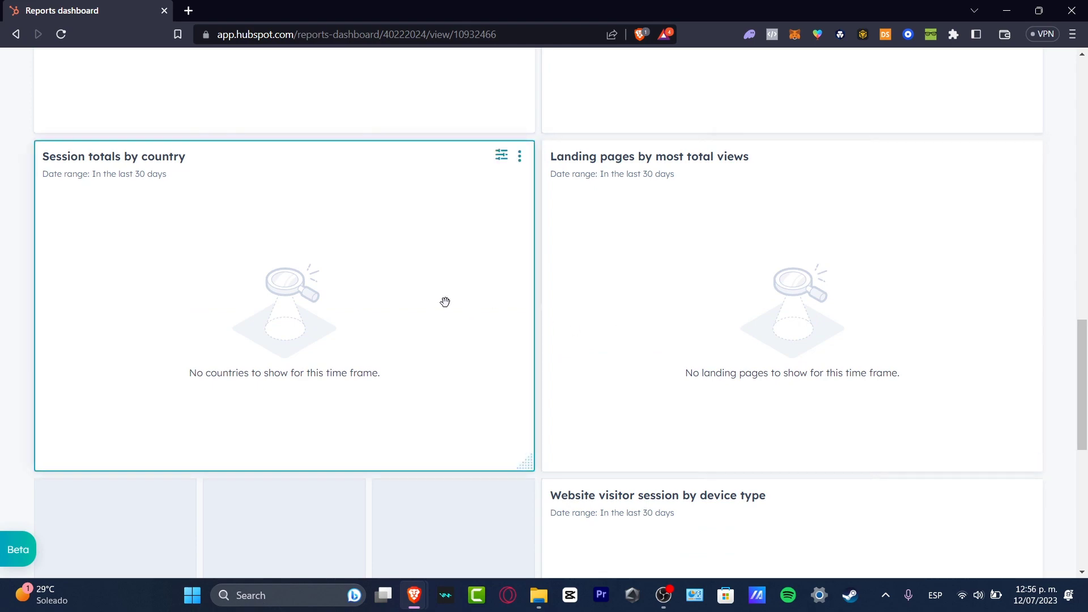
scroll(440, 277, "down", 6)
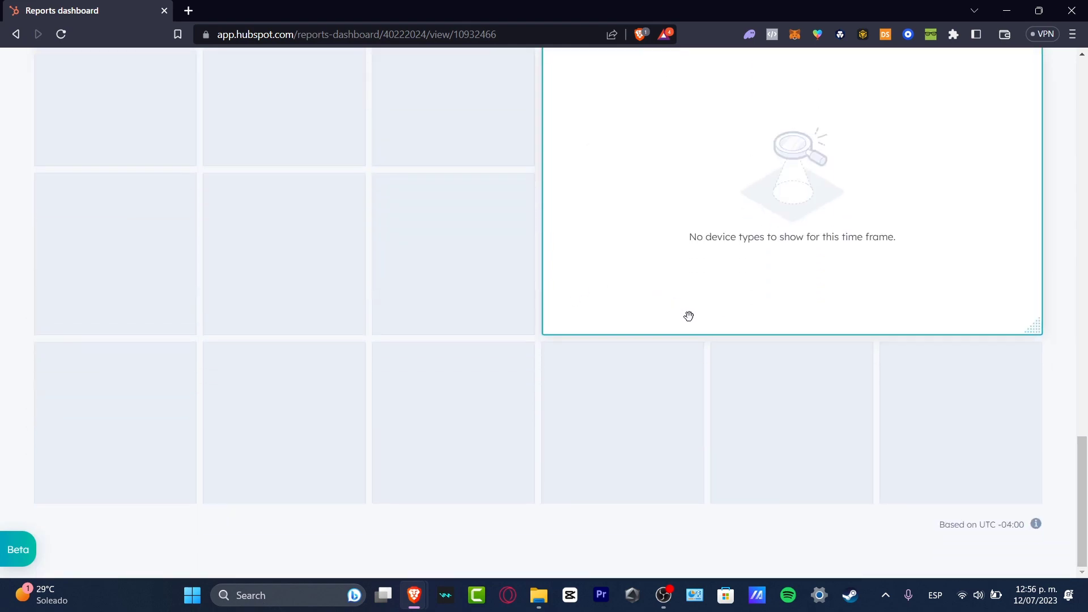
scroll(687, 316, "up", 10)
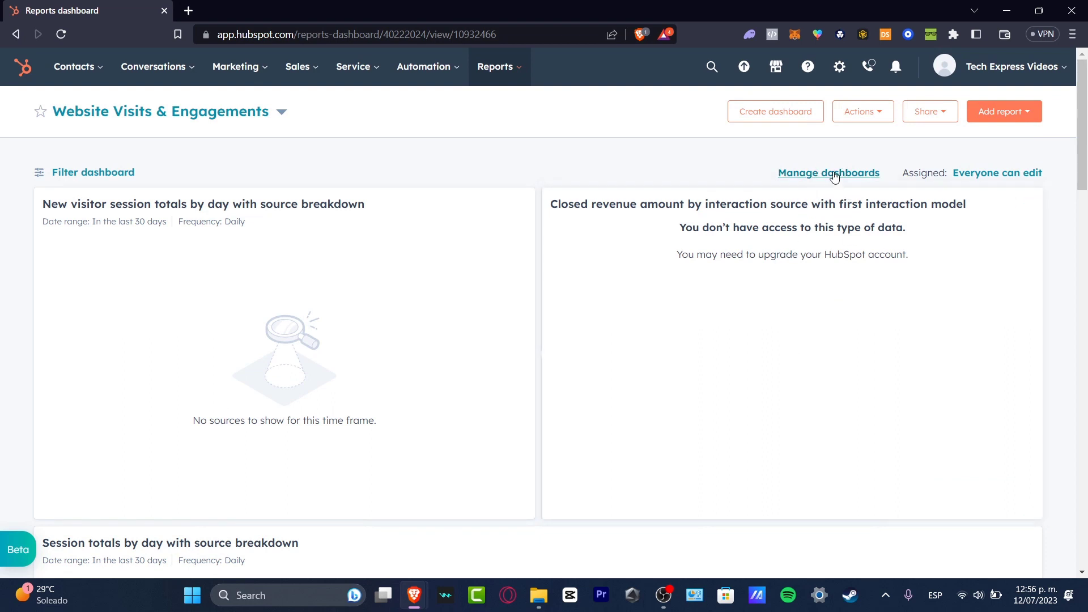
left_click(71, 179)
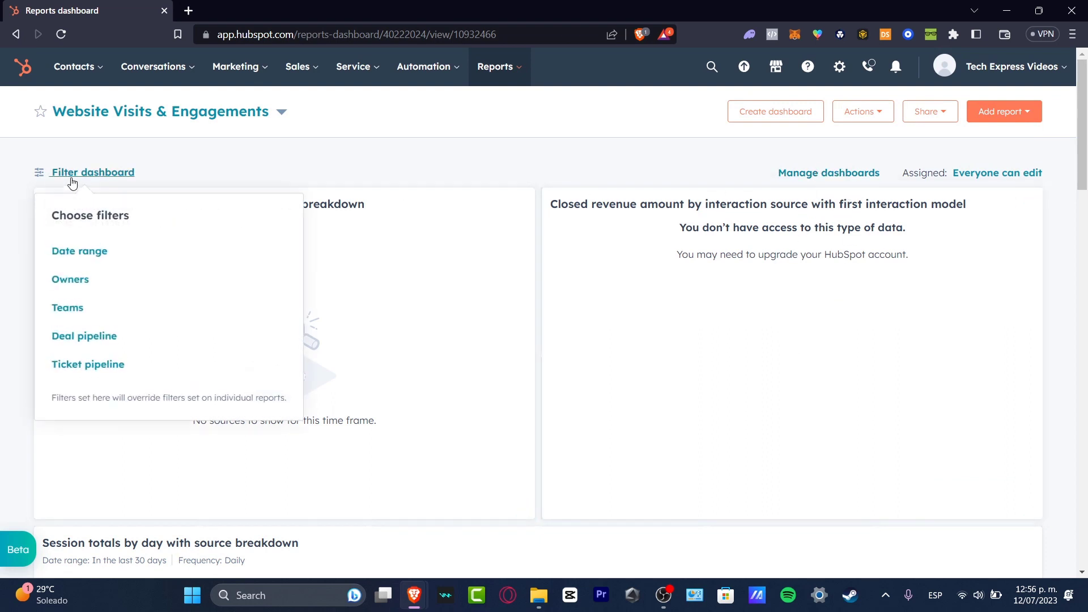
left_click(314, 155)
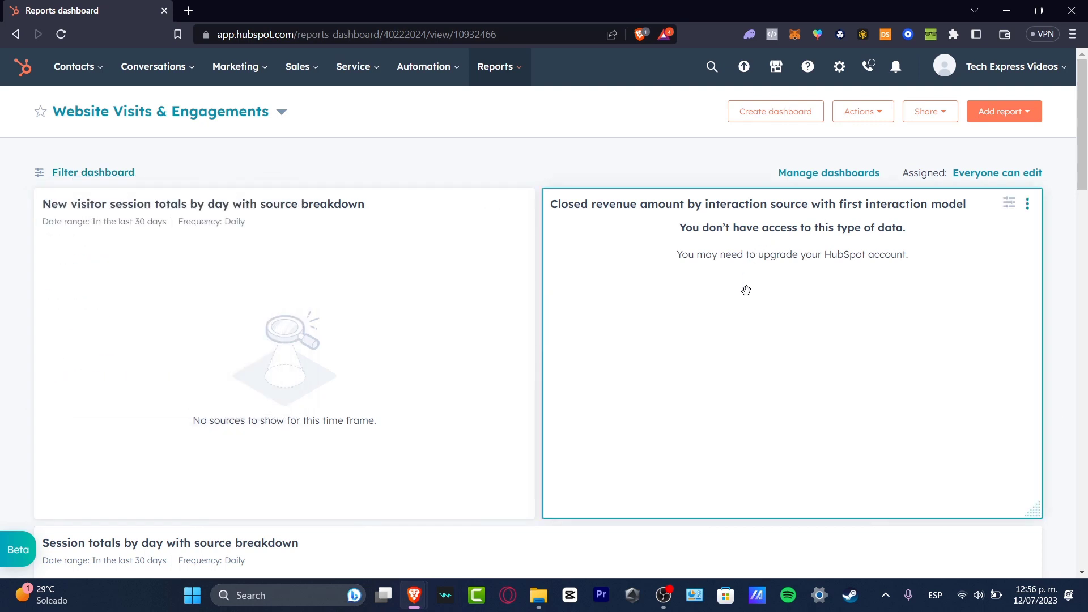
Go to the Email tool under the Marketing menu
left_click(243, 68)
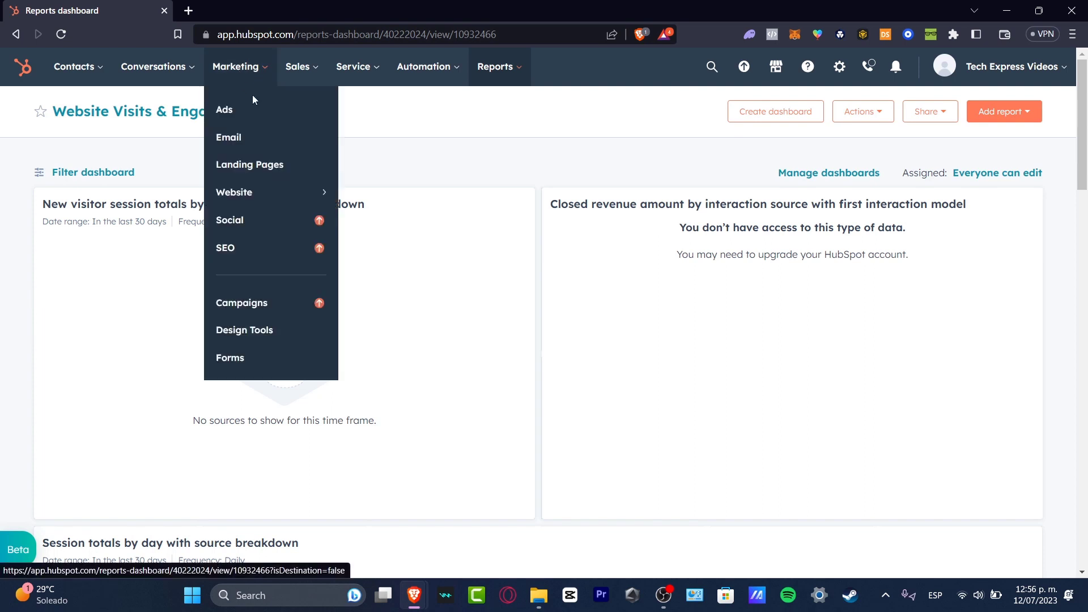
mouse_move(325, 191)
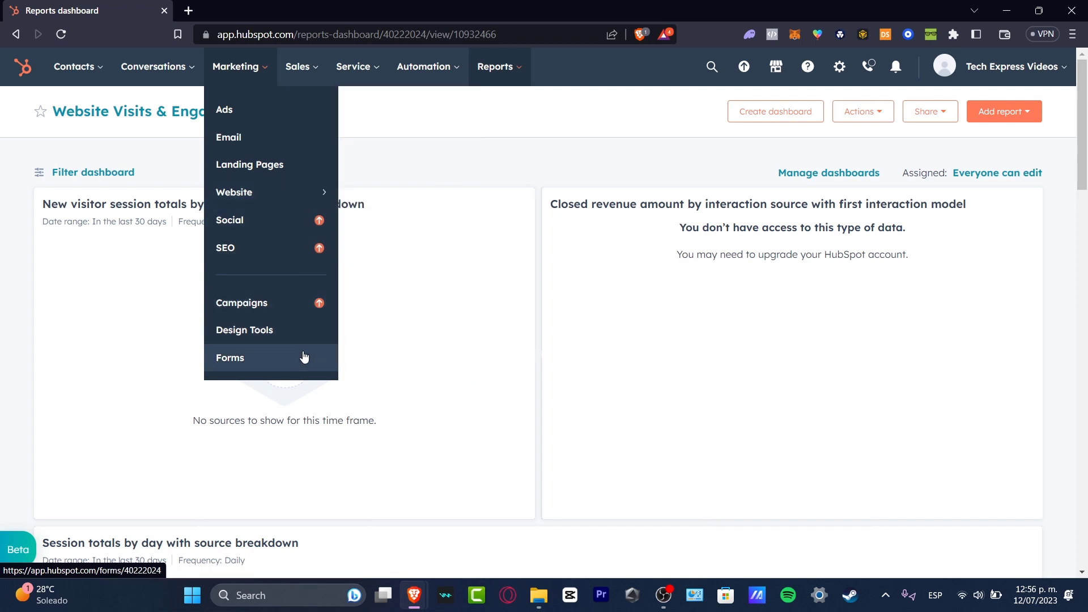
left_click(274, 144)
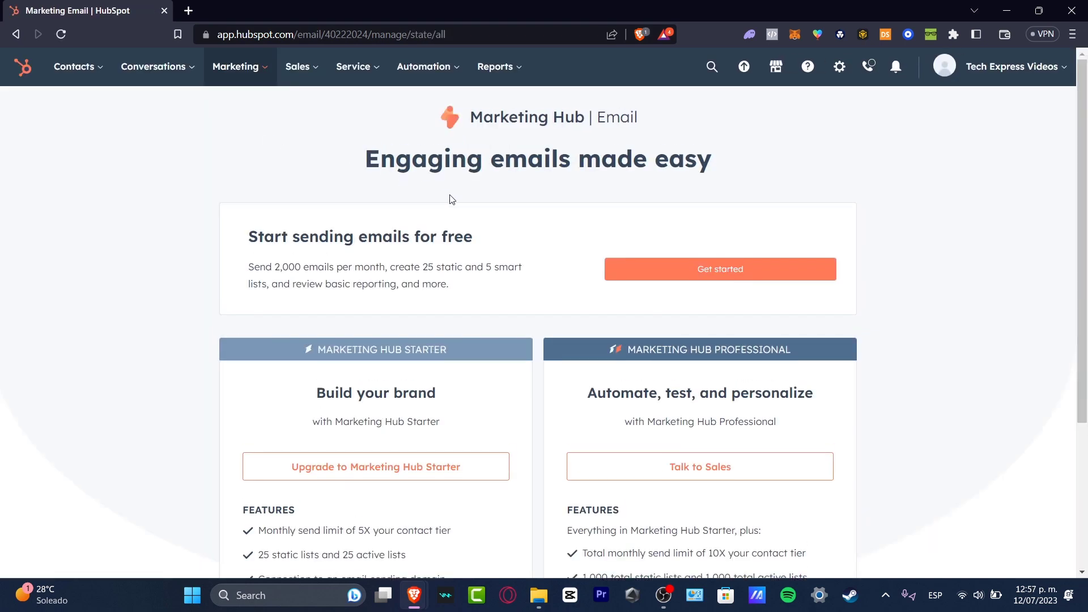
Start the free email tool, postpone the guided tour, and choose the 'I'm new to email' path
left_click_drag(299, 238, 489, 240)
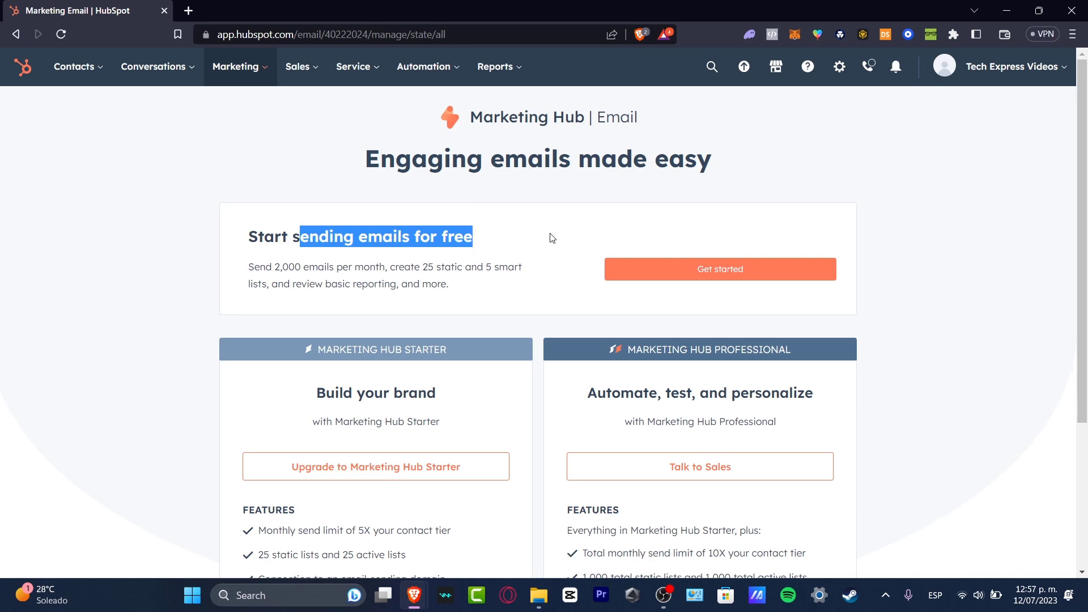
left_click(748, 269)
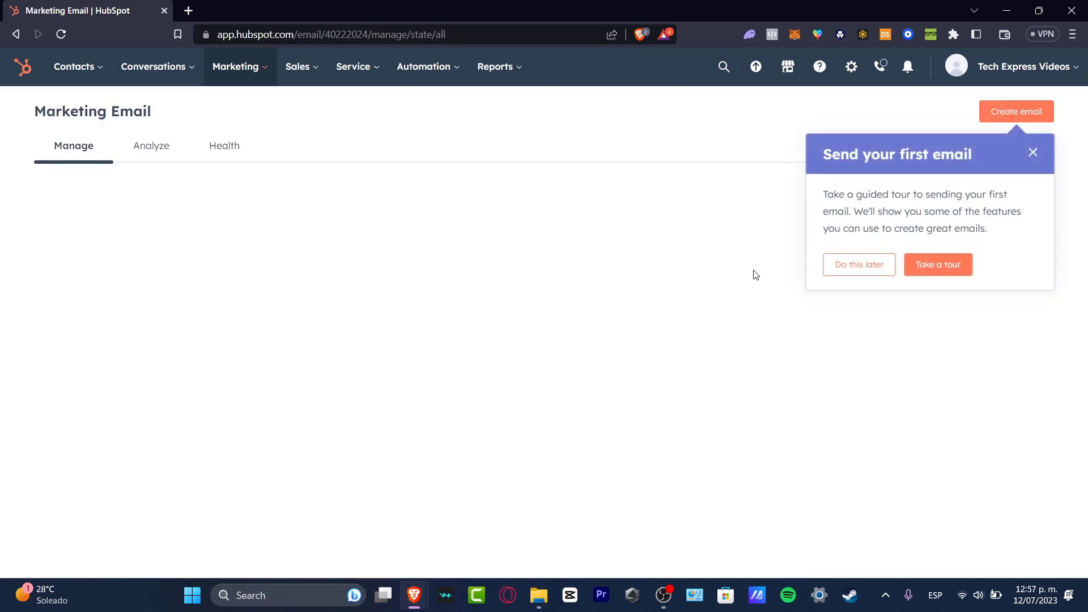
left_click(1033, 152)
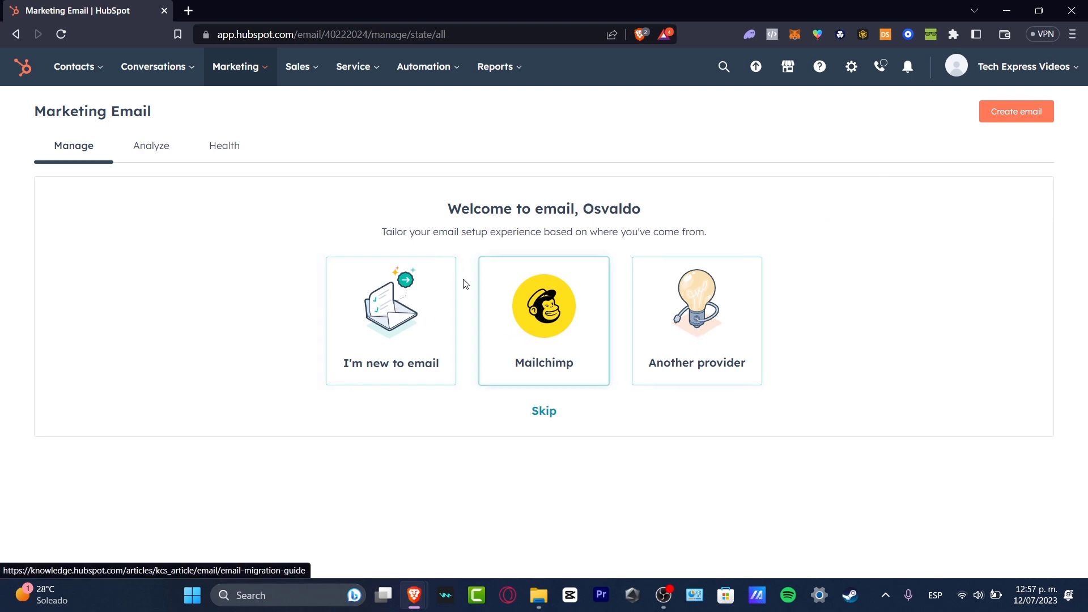
left_click(393, 278)
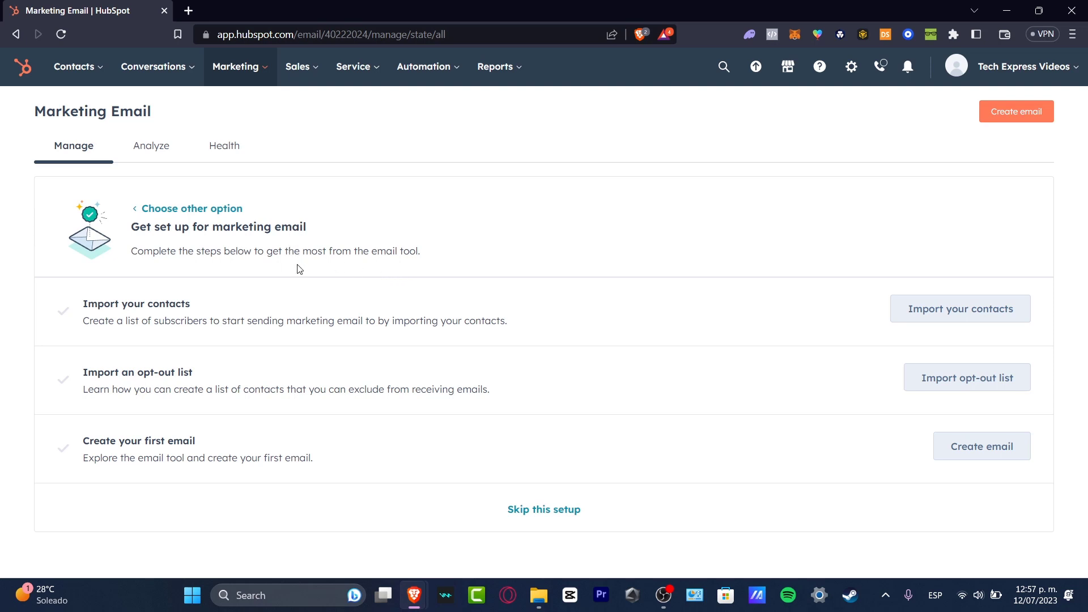
Confirm skipping the email setup and start a new Regular email
left_click(565, 510)
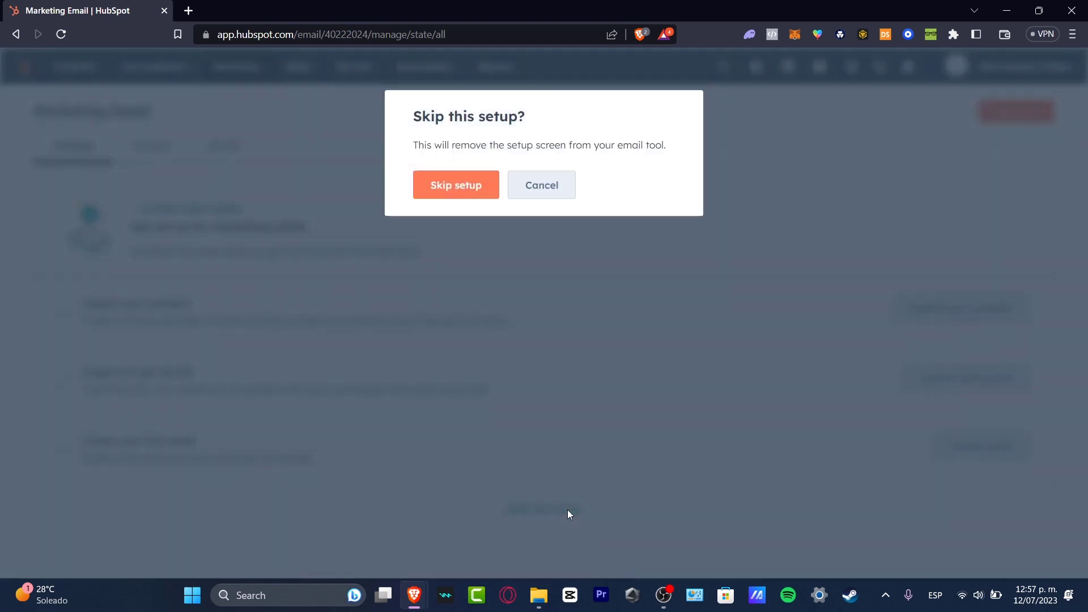
left_click(479, 191)
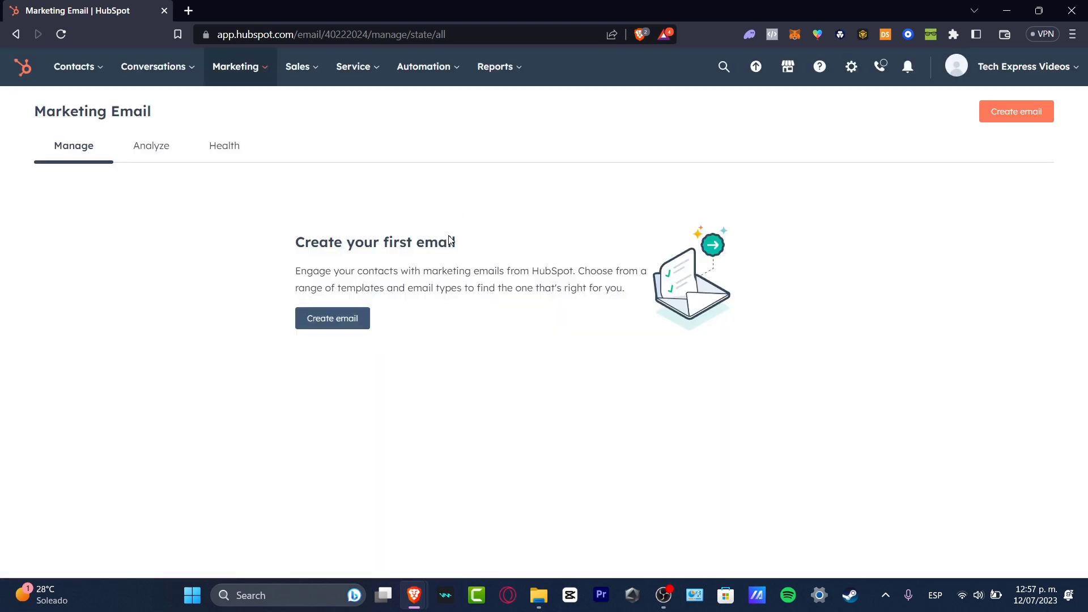
left_click(357, 317)
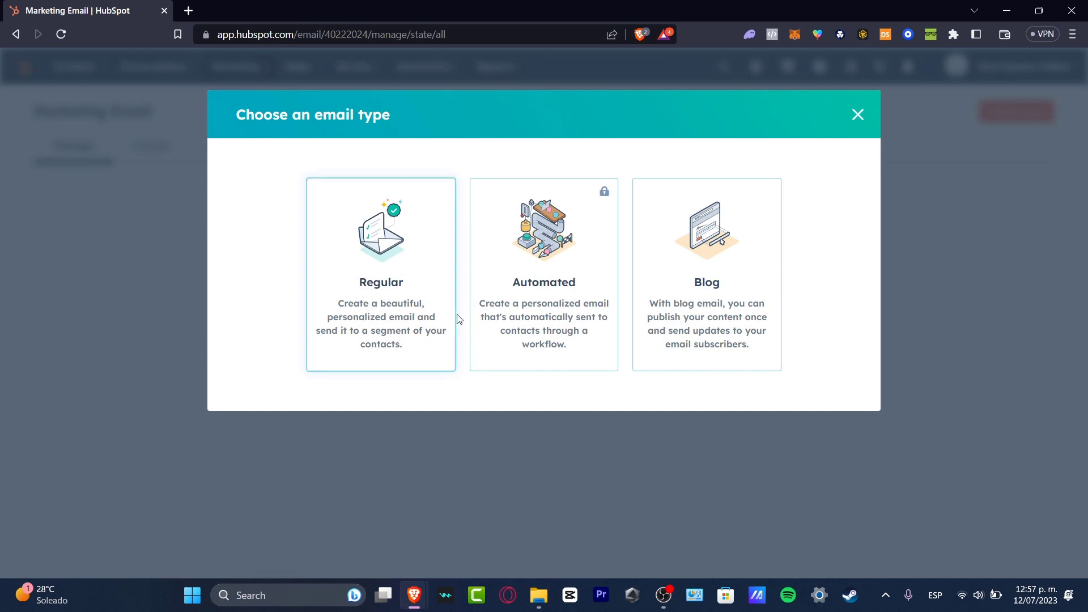
left_click(413, 322)
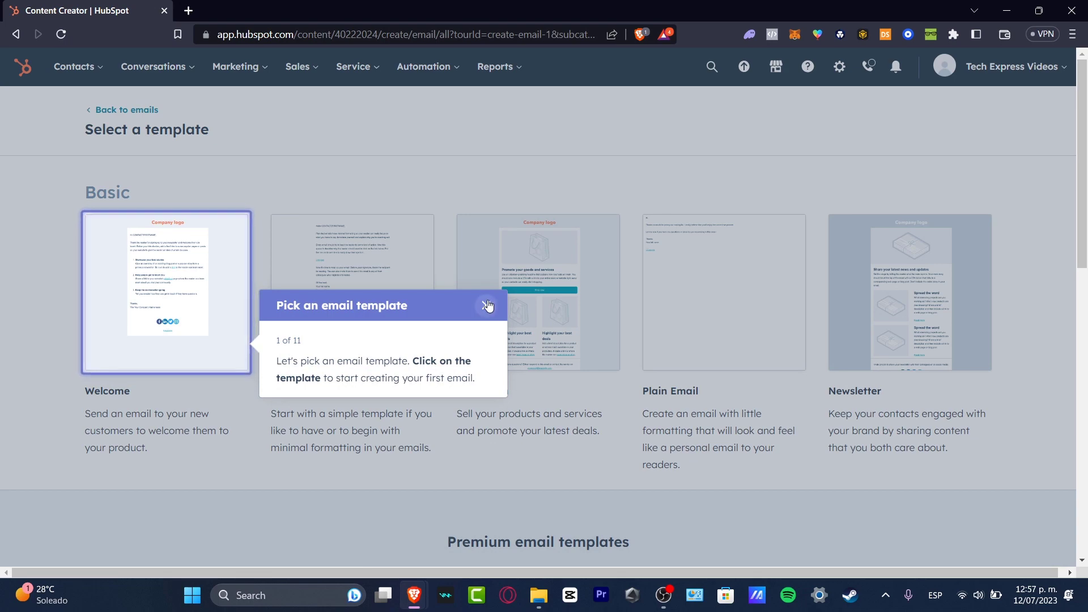
Close the template-picking tour and browse the available email templates
left_click(486, 305)
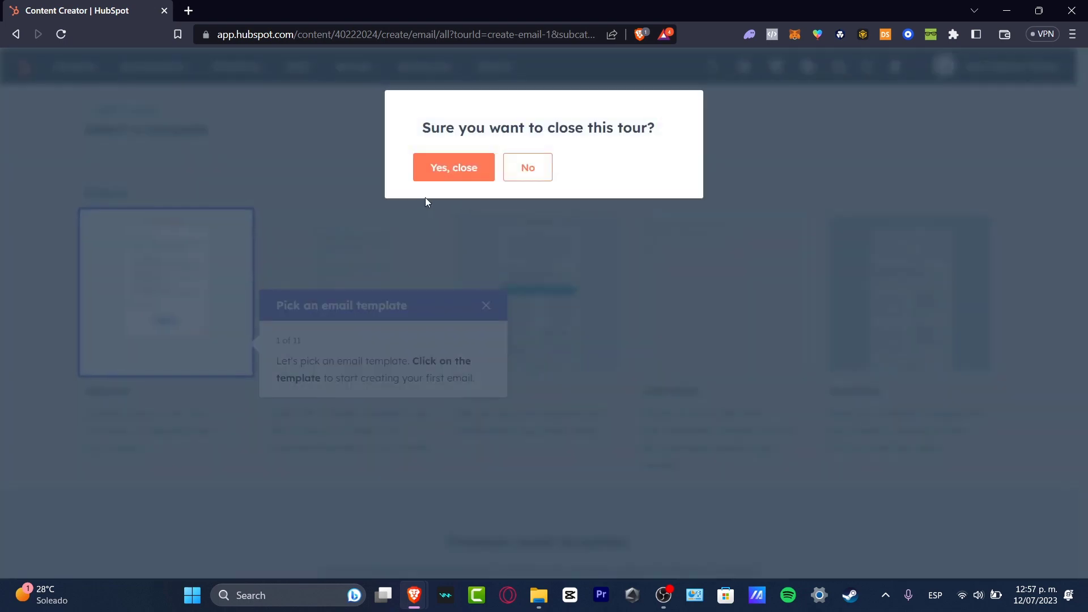
left_click(479, 172)
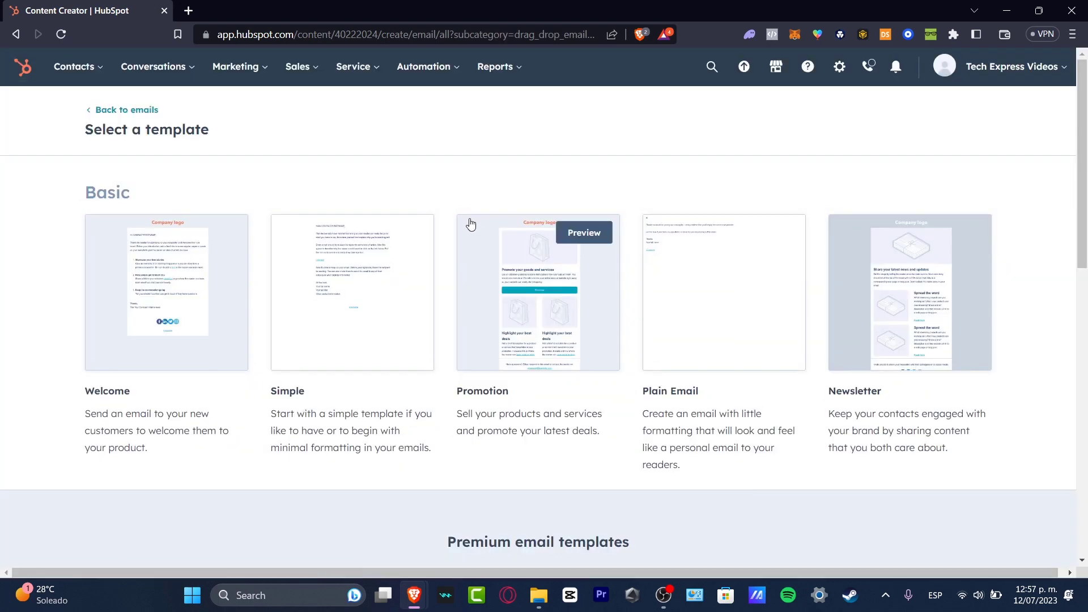
scroll(602, 164, "down", 3)
scroll(601, 160, "down", 3)
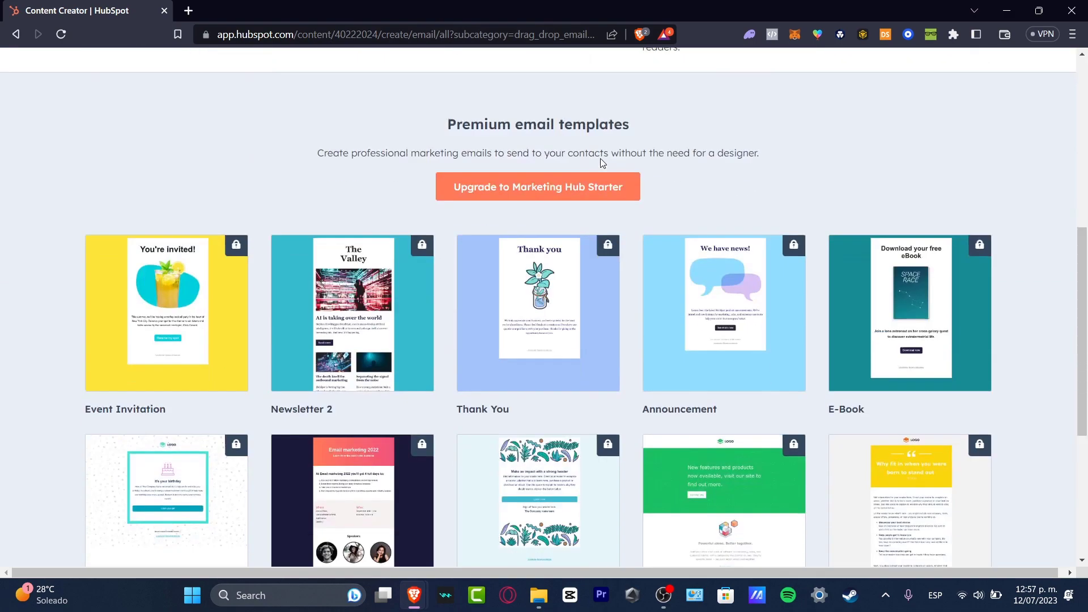
scroll(600, 160, "up", 7)
scroll(606, 170, "down", 10)
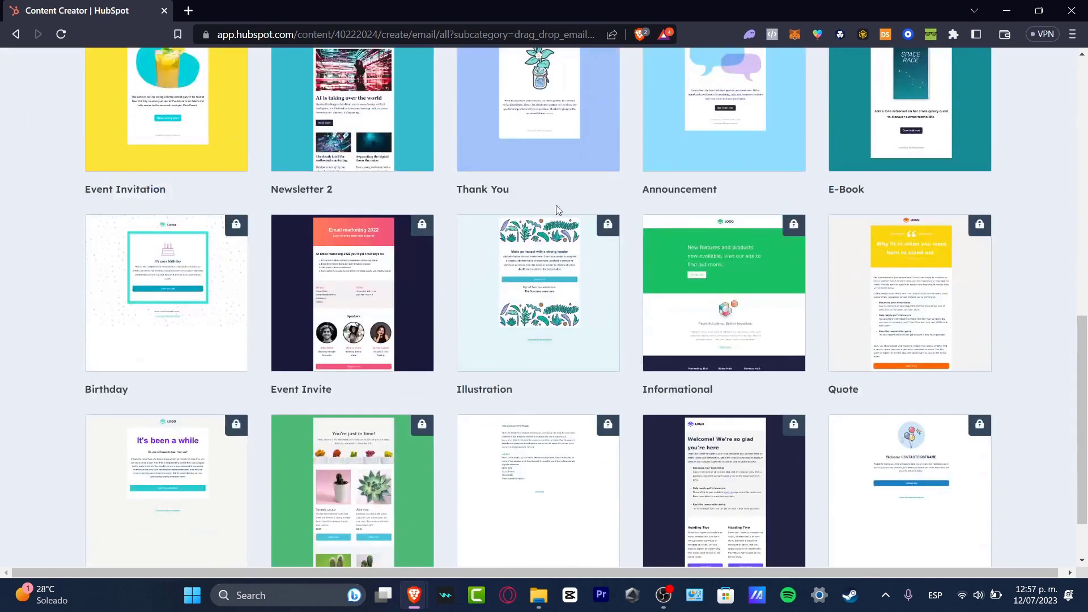
scroll(671, 261, "down", 2)
scroll(667, 263, "up", 15)
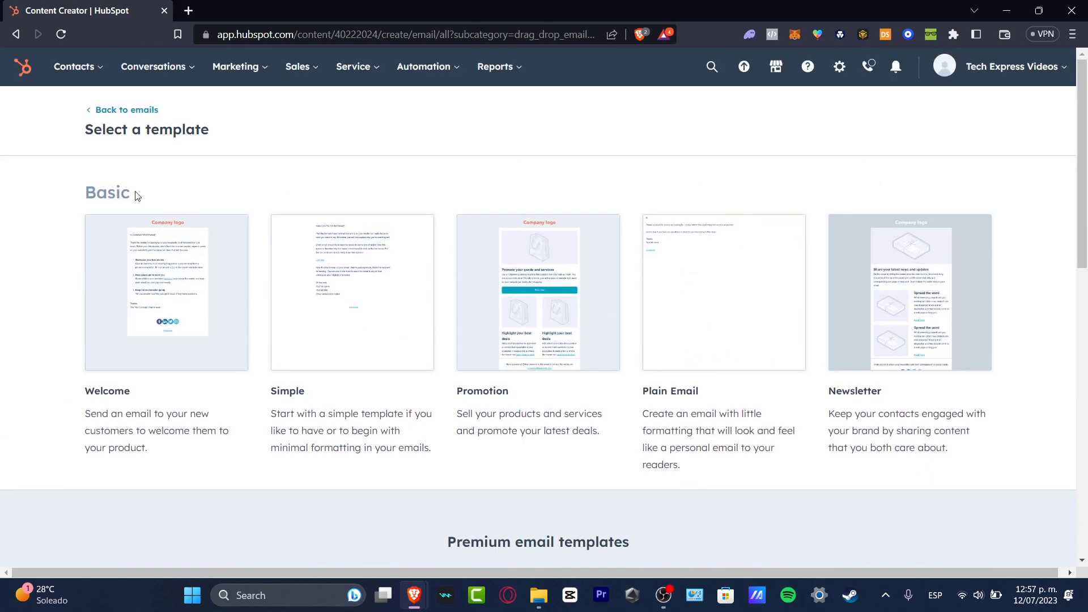
Start from the Newsletter template, decline the AI content assistant, and show the Design options
left_click(908, 315)
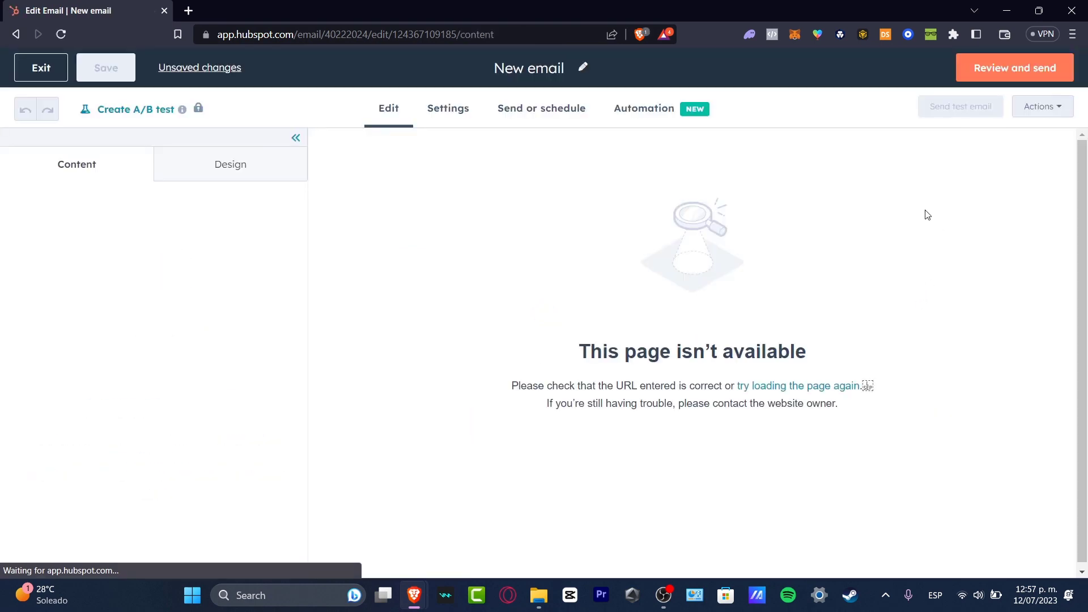
scroll(719, 344, "down", 3)
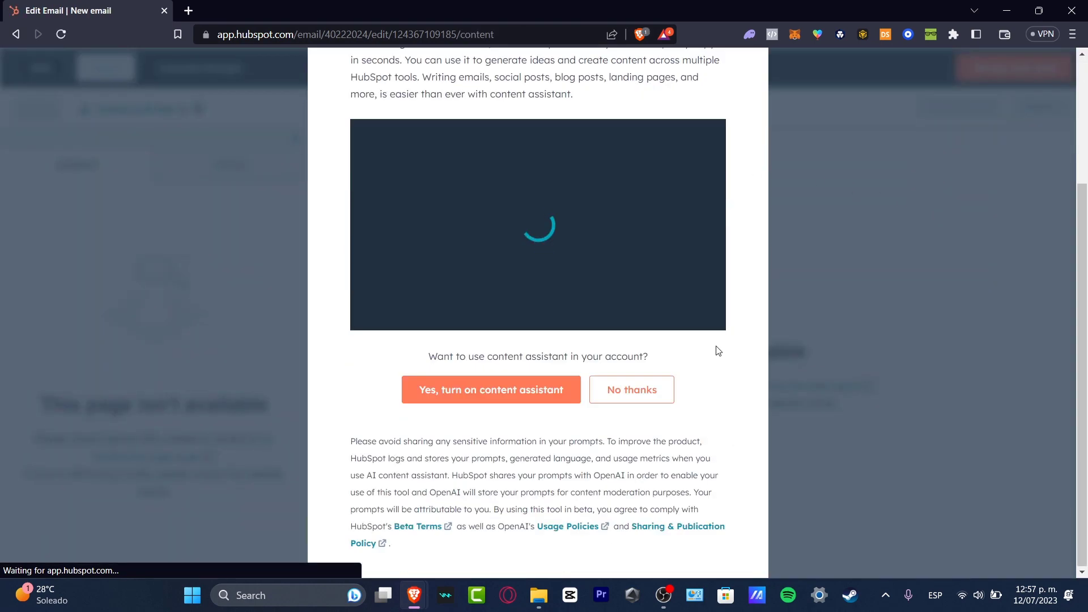
left_click(659, 392)
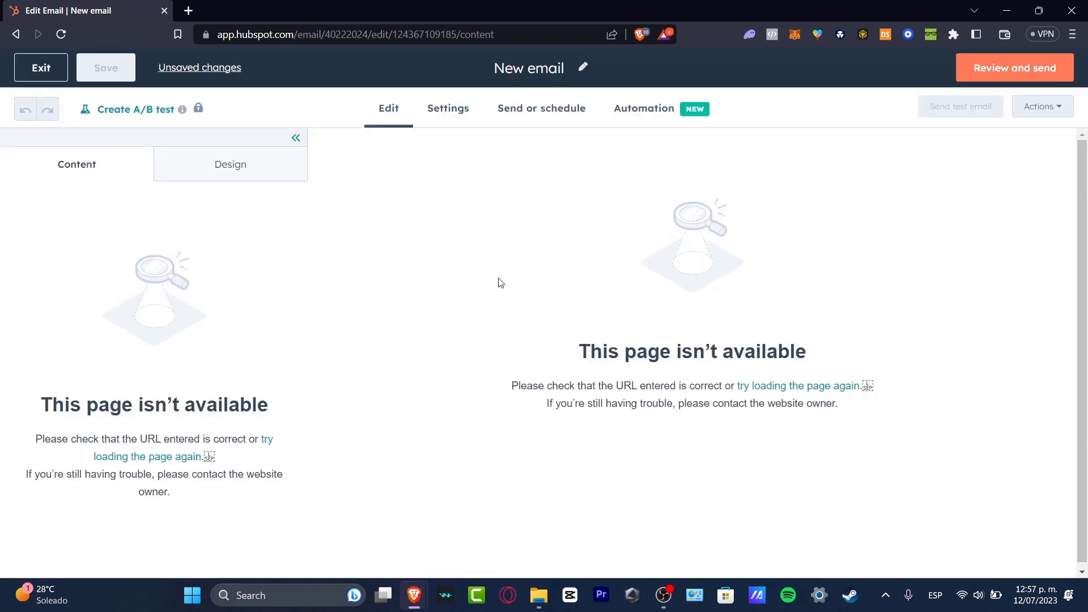
left_click(219, 170)
left_click(104, 165)
key("Right")
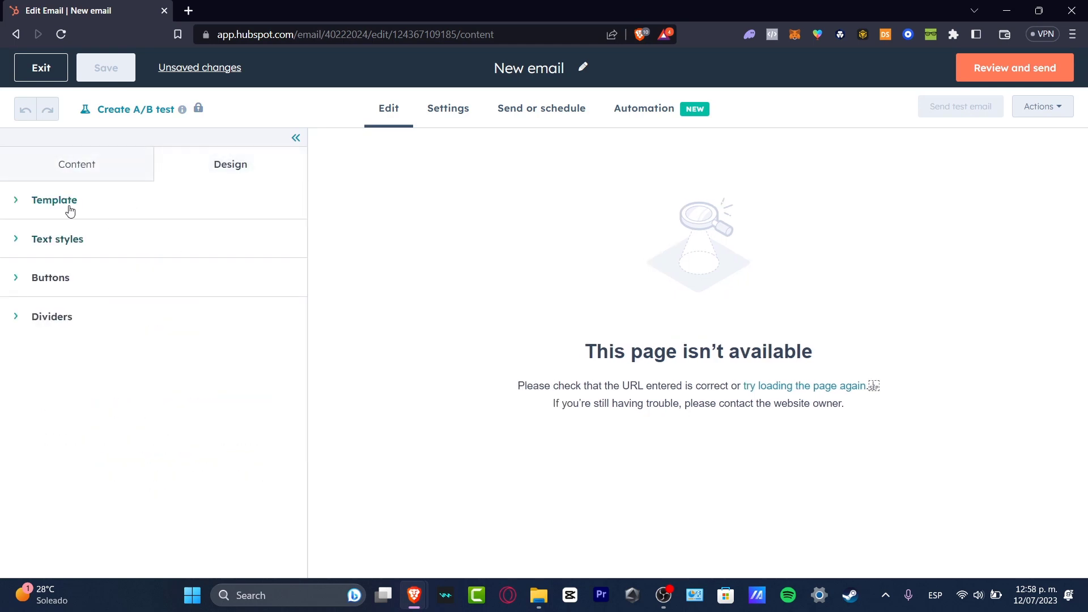
Set the email's subject line to 'Welcome to our newsletter' in Settings
left_click(68, 208)
left_click(448, 108)
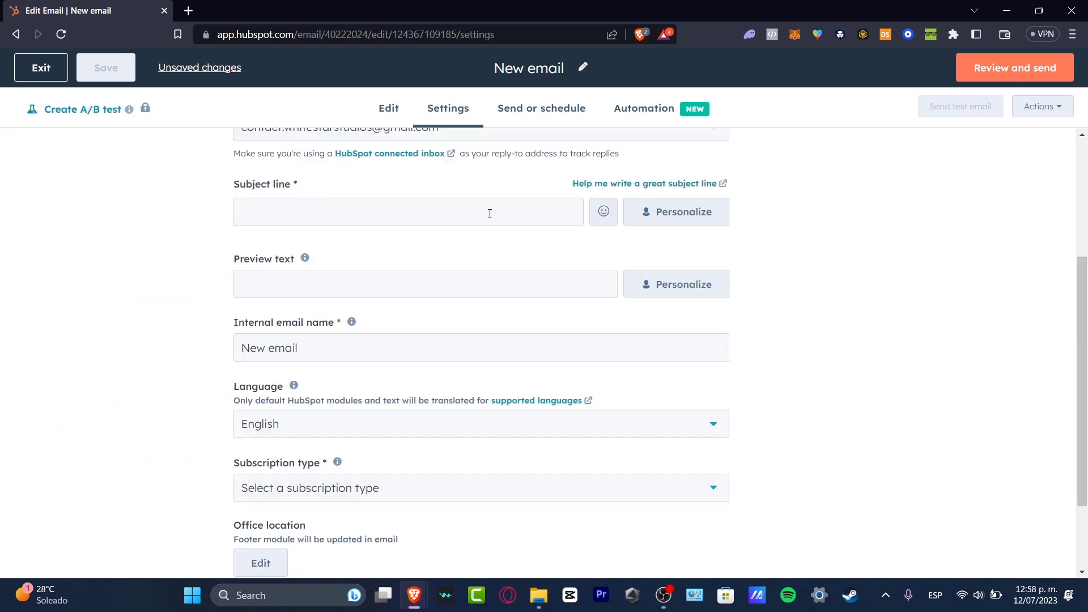
left_click(489, 213)
type("Welcome")
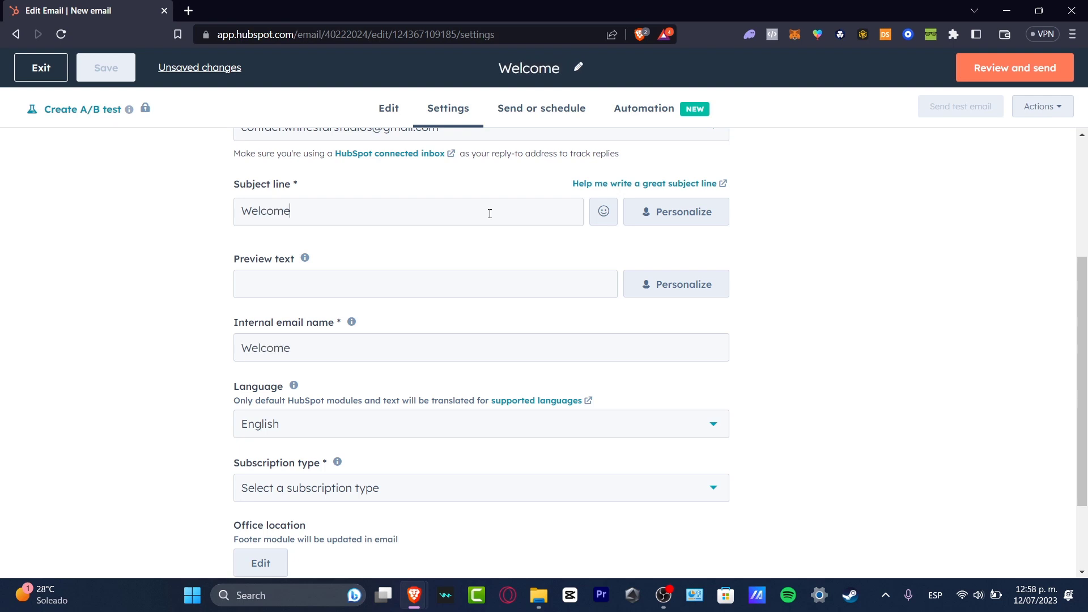
type(" to our nwes")
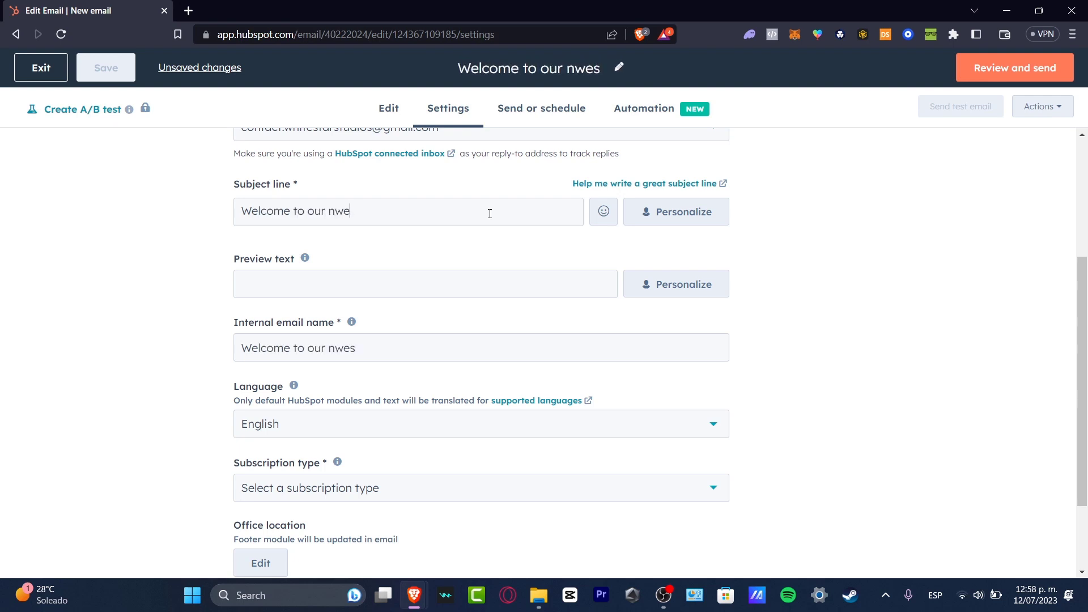
key("BackSpace")
key("BackSpace")
key("BackSpace")
type("ewsletter")
Add the preview text 'This is an example' and expand the plain text version options
left_click(574, 283)
type("Thi s is an example")
left_click(418, 365)
scroll(418, 365, "down", 2)
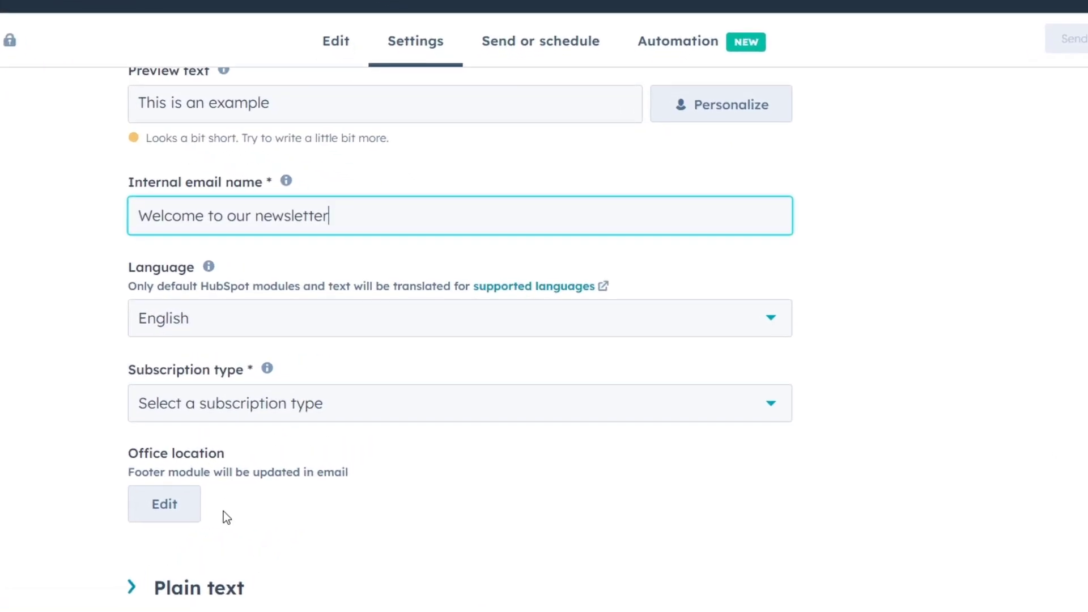
left_click(238, 589)
scroll(631, 229, "up", 10)
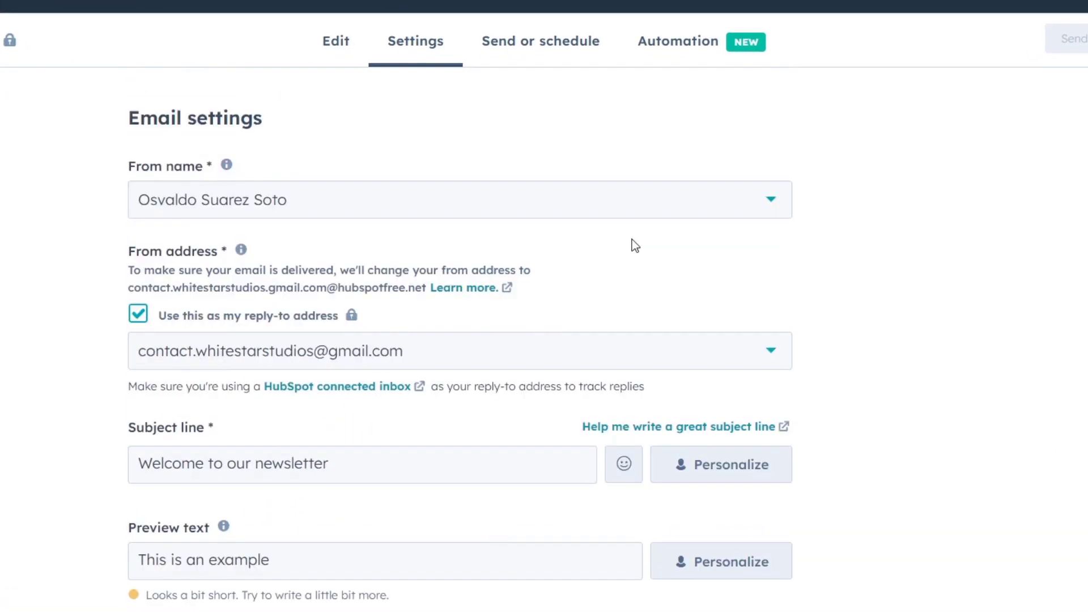
On the Send or schedule tab, add the sample contact as the recipient and exclude no one
left_click(568, 50)
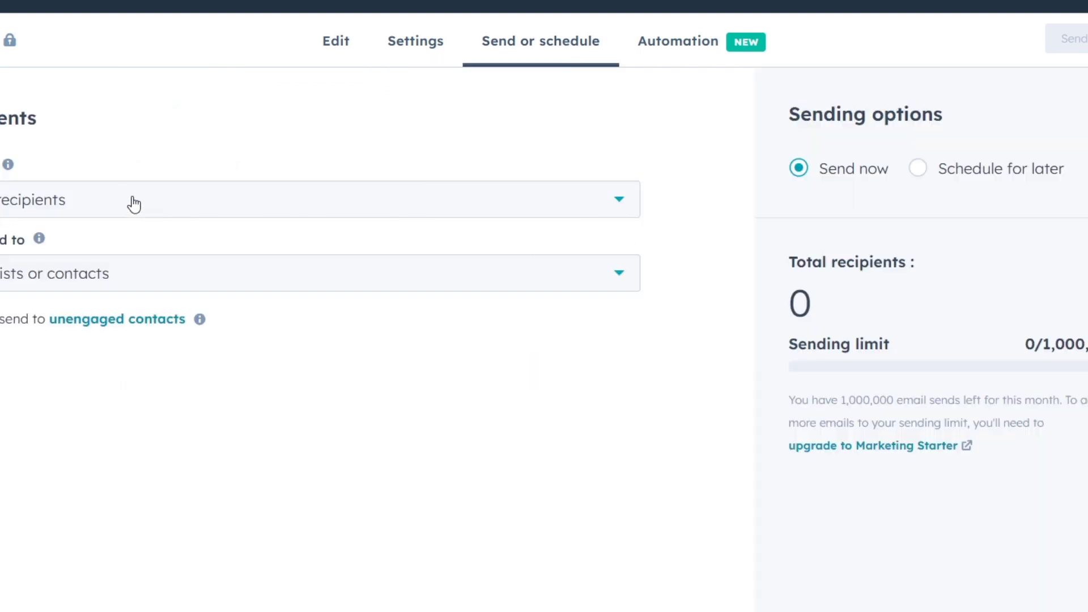
left_click(131, 204)
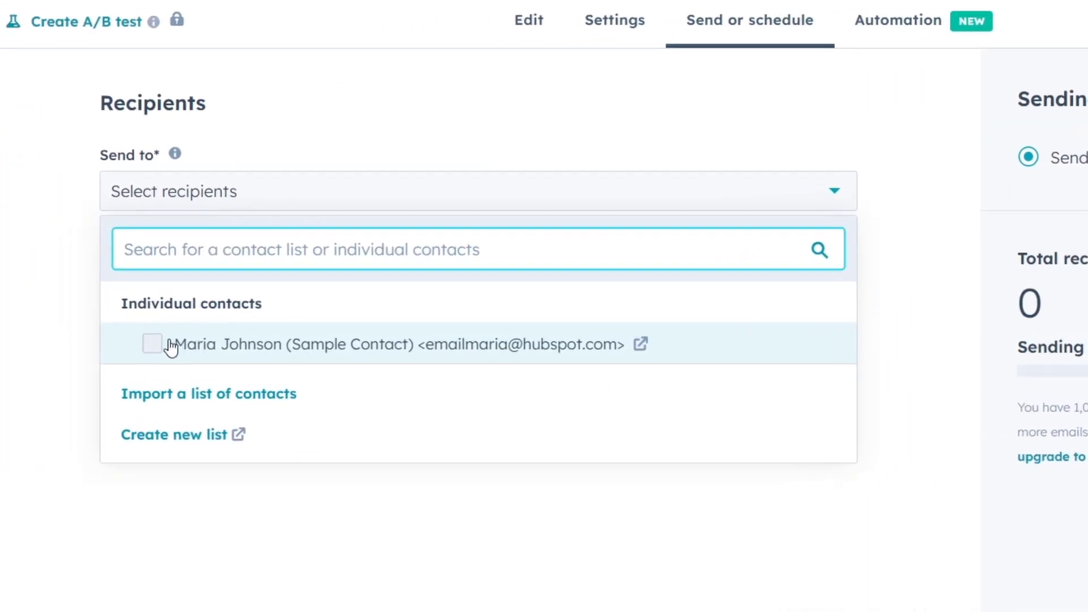
left_click(39, 340)
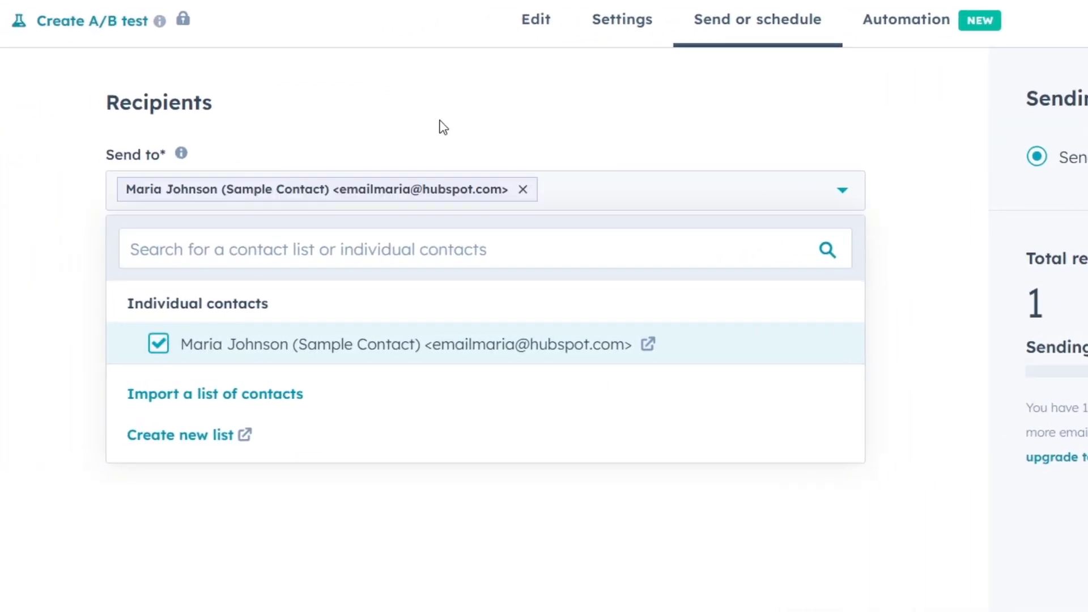
left_click(444, 127)
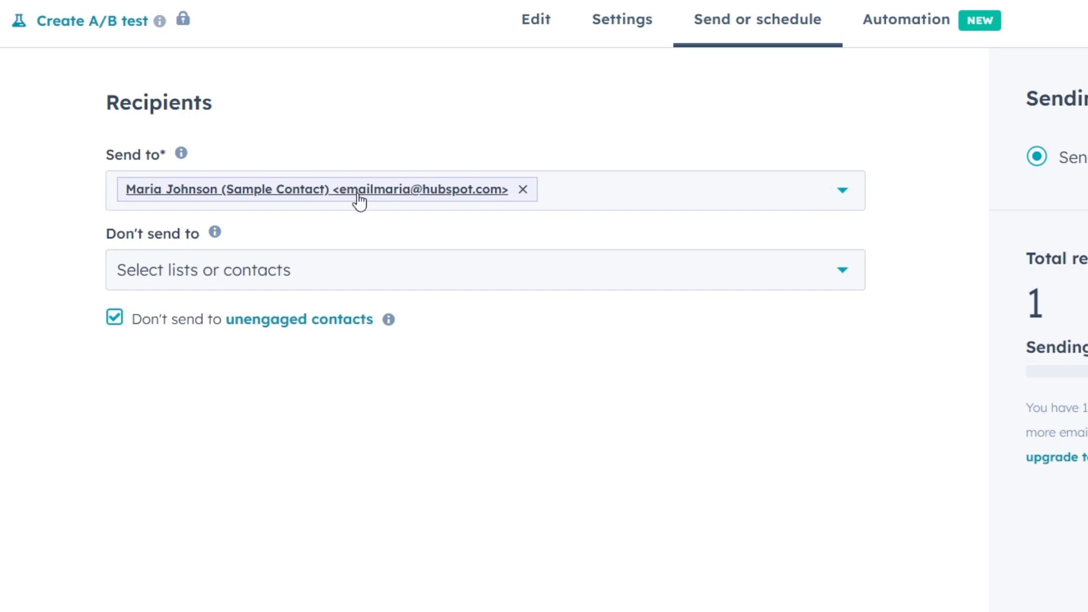
left_click(256, 268)
left_click(77, 397)
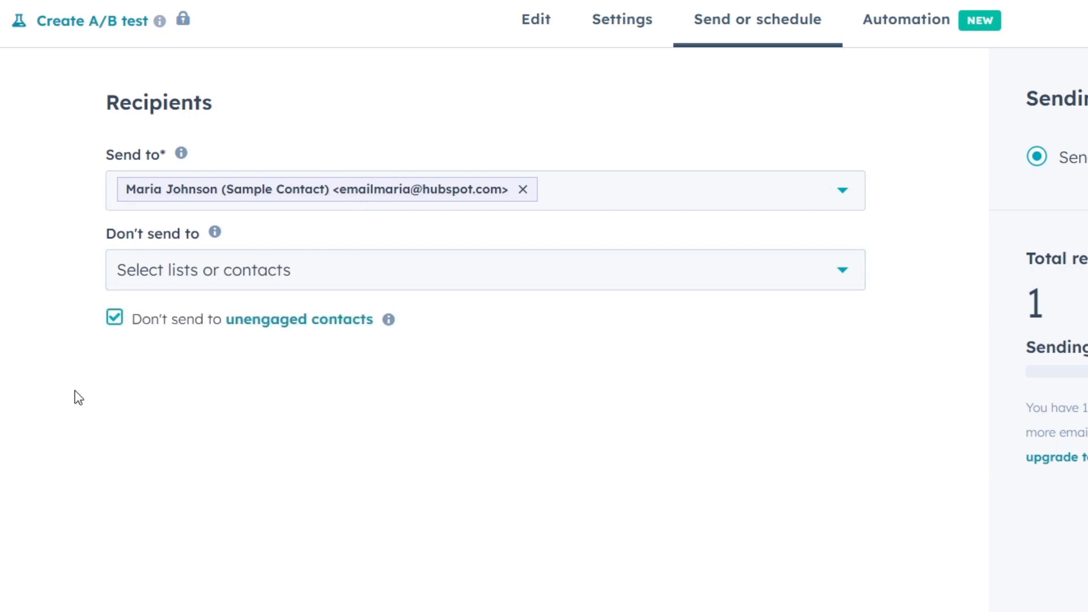
Skip the automation tour, review the items still needed to send, then leave the editor unsaved
left_click(912, 22)
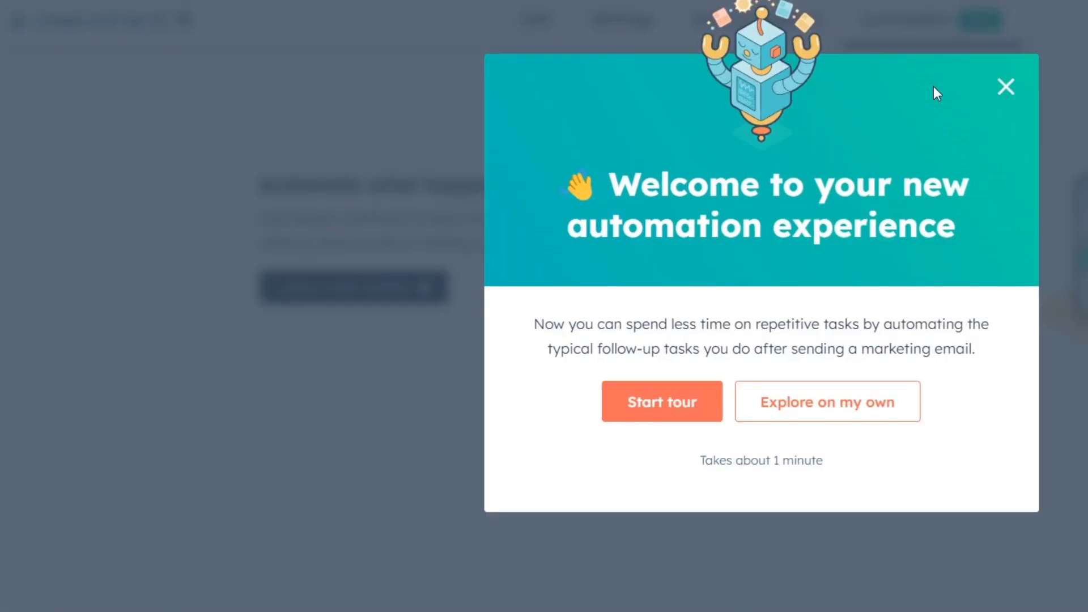
left_click(794, 407)
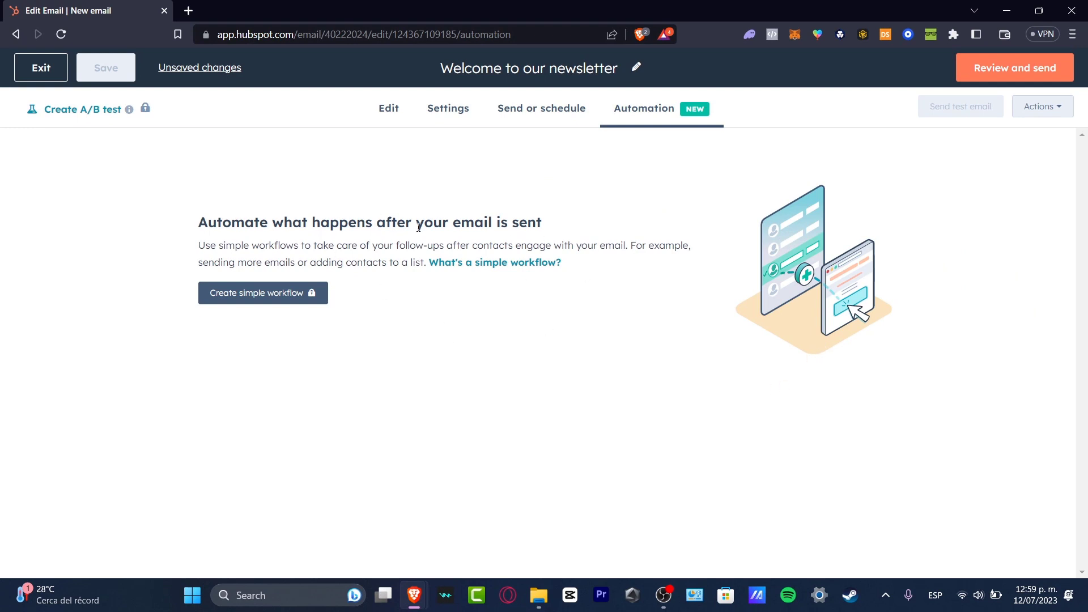
left_click(1019, 74)
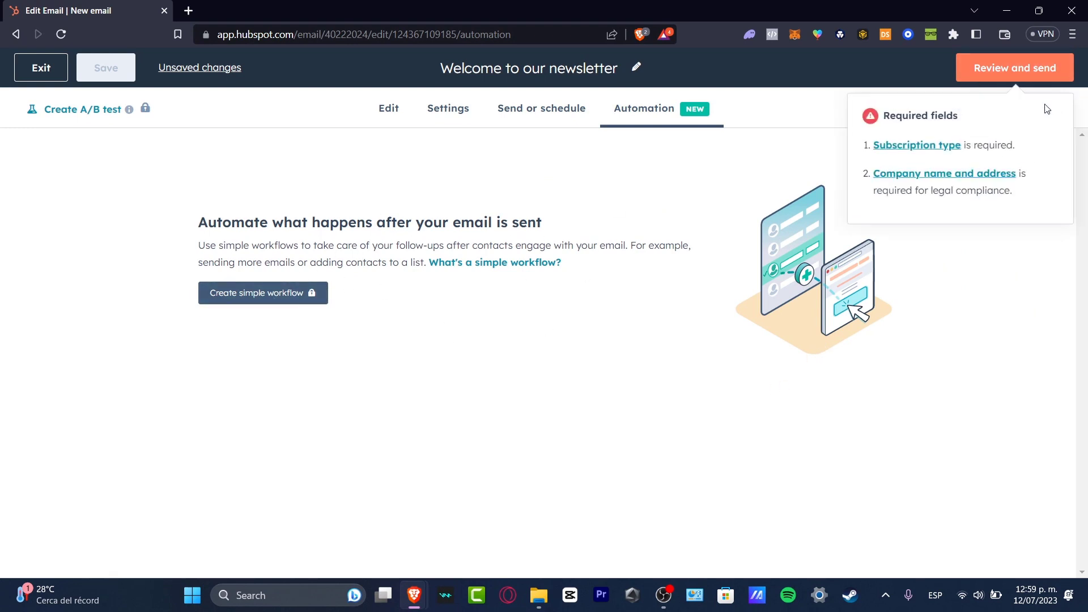
left_click(1023, 76)
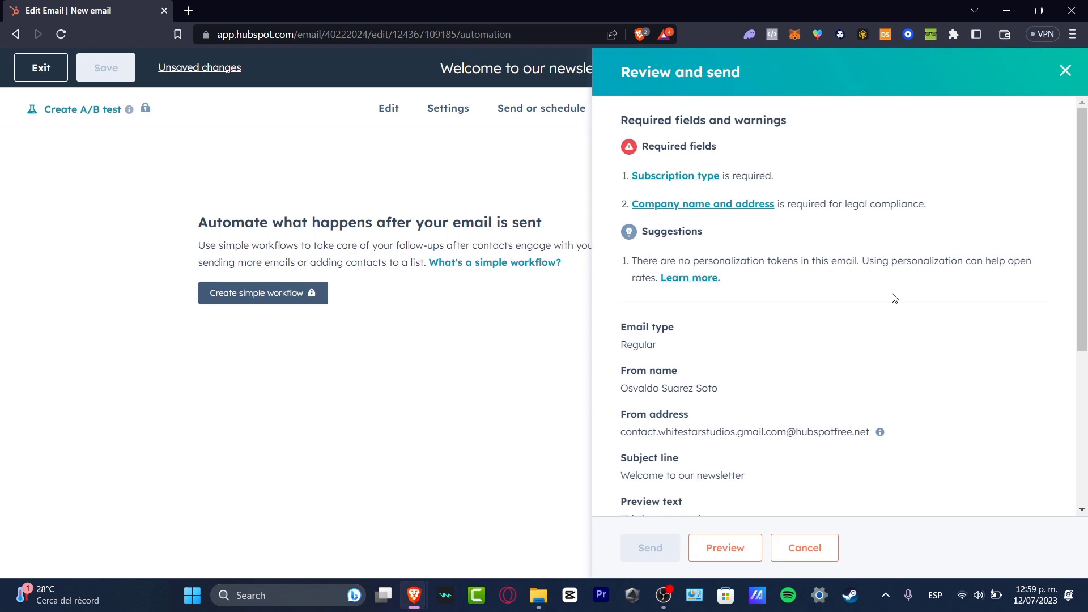
scroll(894, 298, "down", 5)
left_click(467, 418)
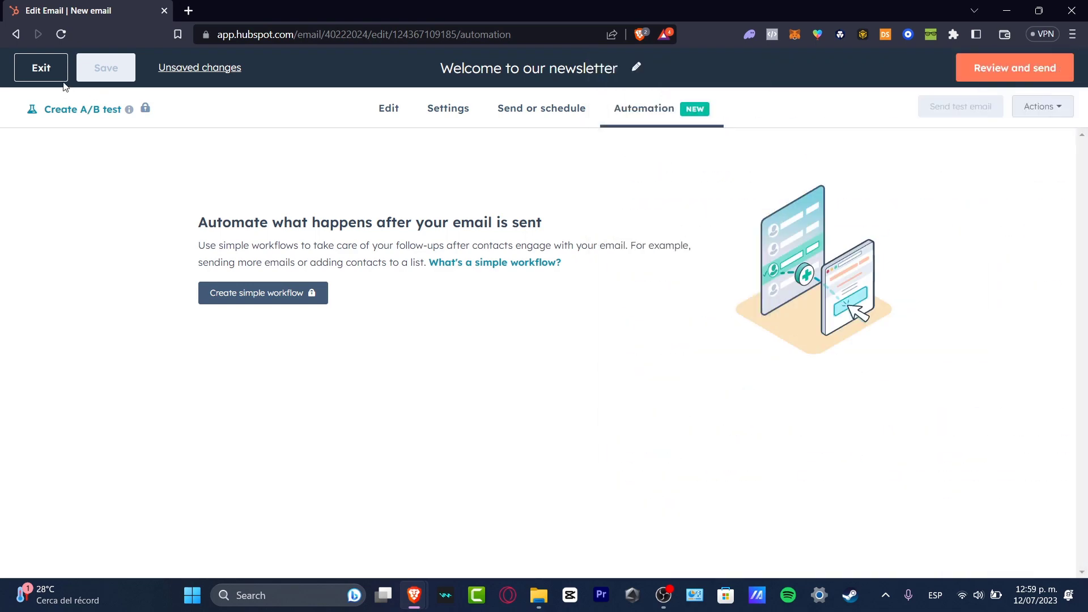
left_click(41, 68)
left_click(626, 115)
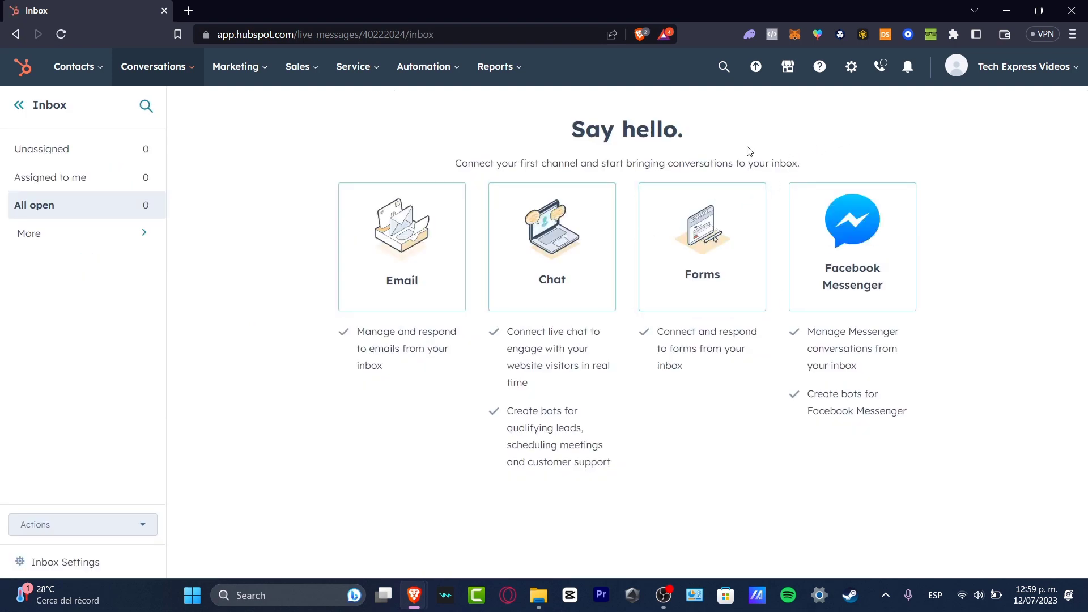
Skip the Stay organized tips tour in the Conversations inbox
mouse_move(147, 73)
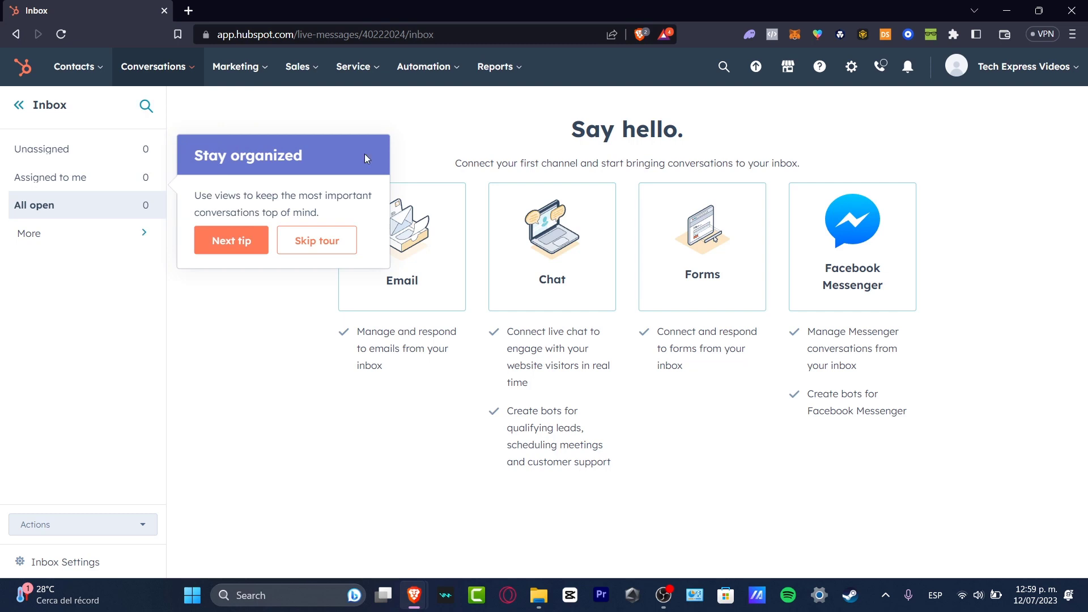
left_click(315, 246)
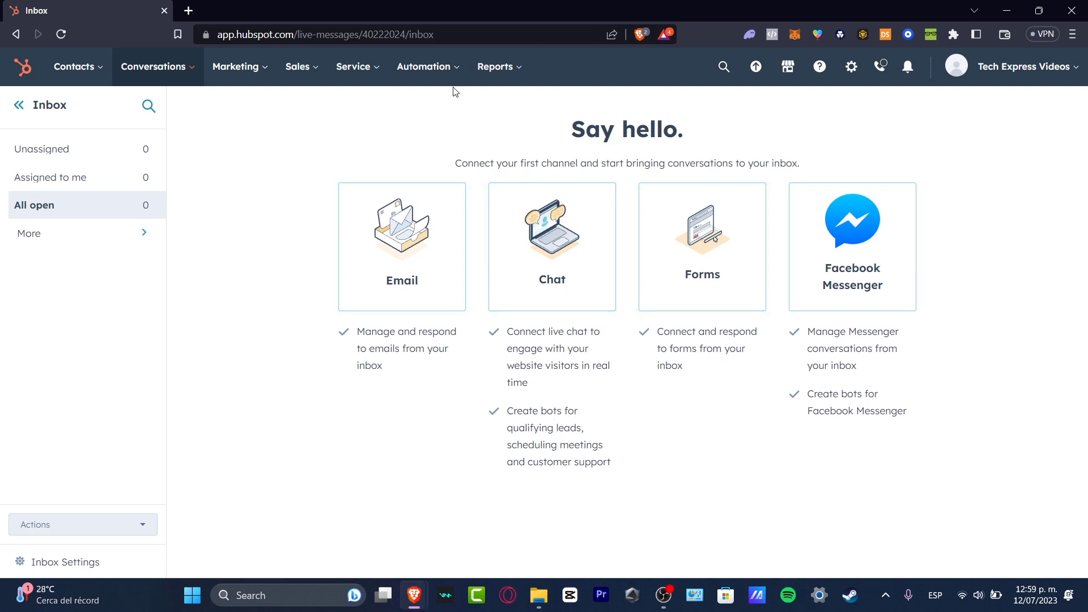
Start connecting Facebook Messenger, try Continue with Facebook, then go back to the inbox unconnected
left_click(858, 276)
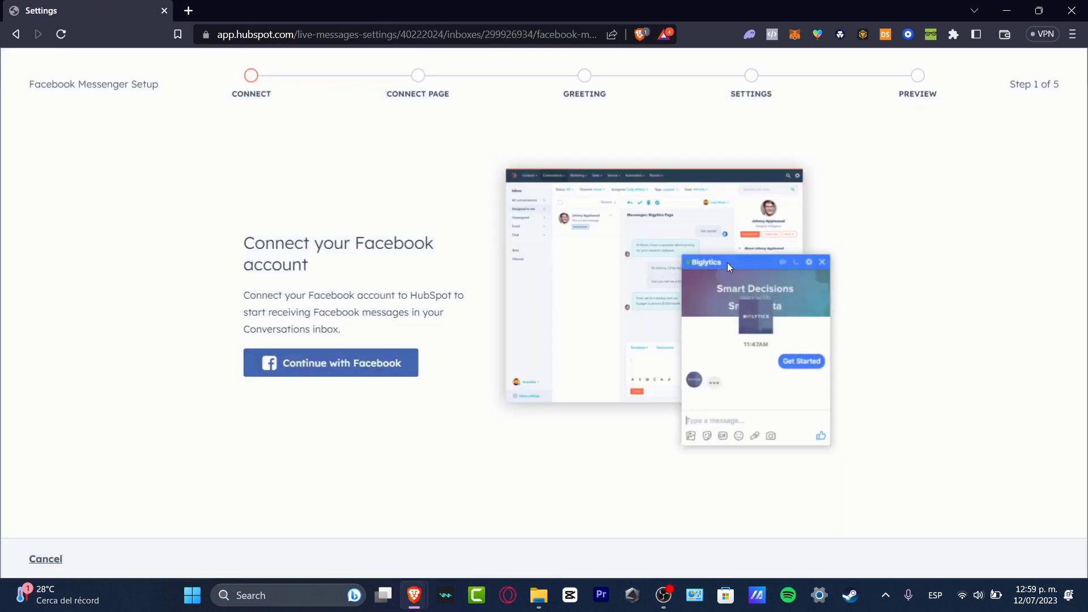
left_click(370, 370)
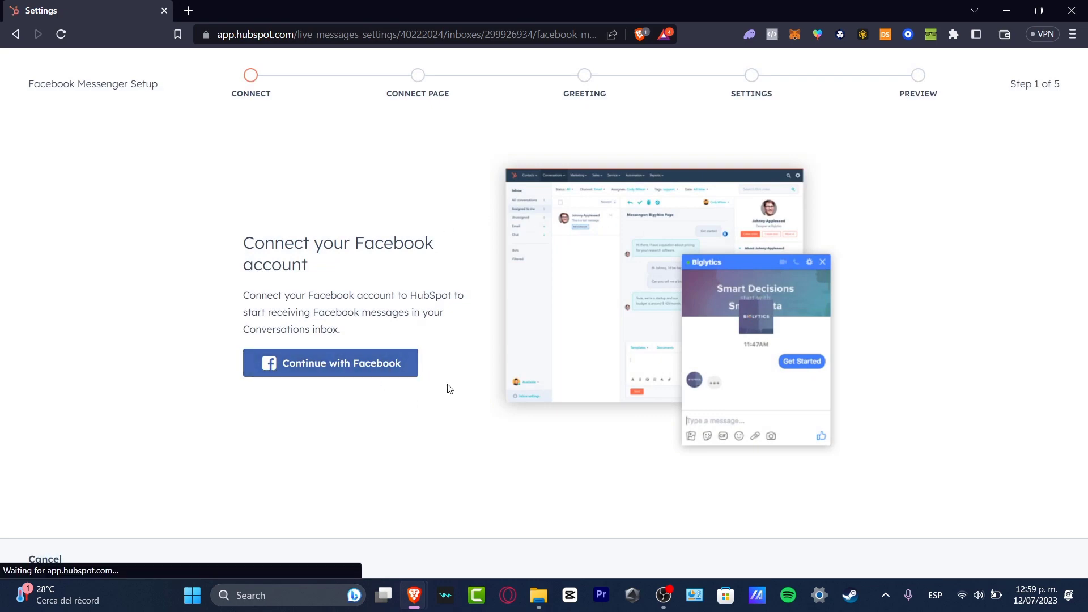
scroll(785, 292, "up", 3, "ctrl")
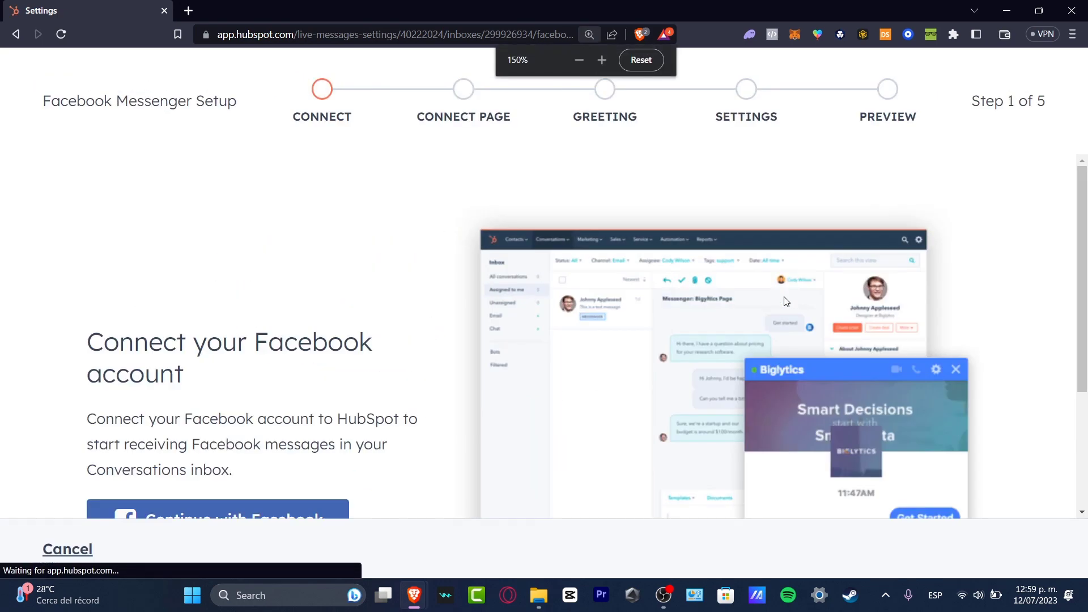
scroll(784, 302, "up", 3)
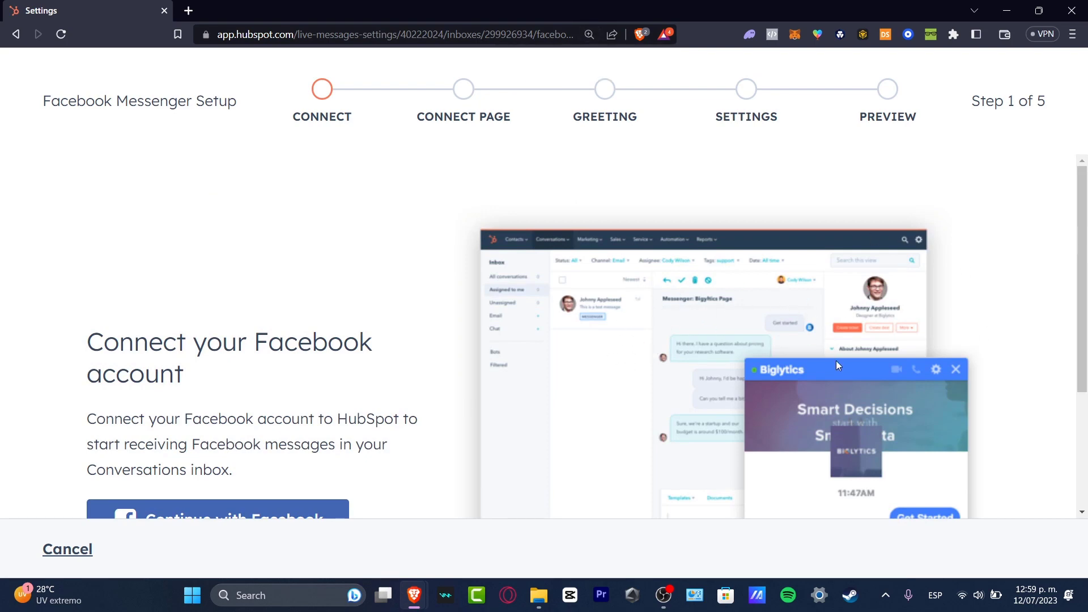
scroll(838, 365, "down", 2, "ctrl")
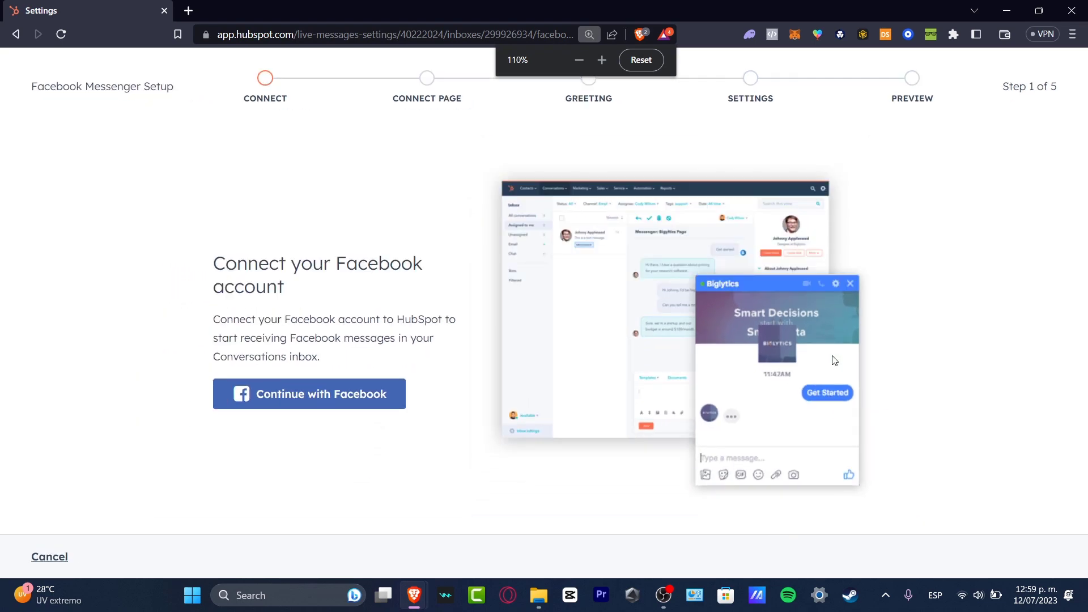
scroll(834, 360, "down", 1, "ctrl")
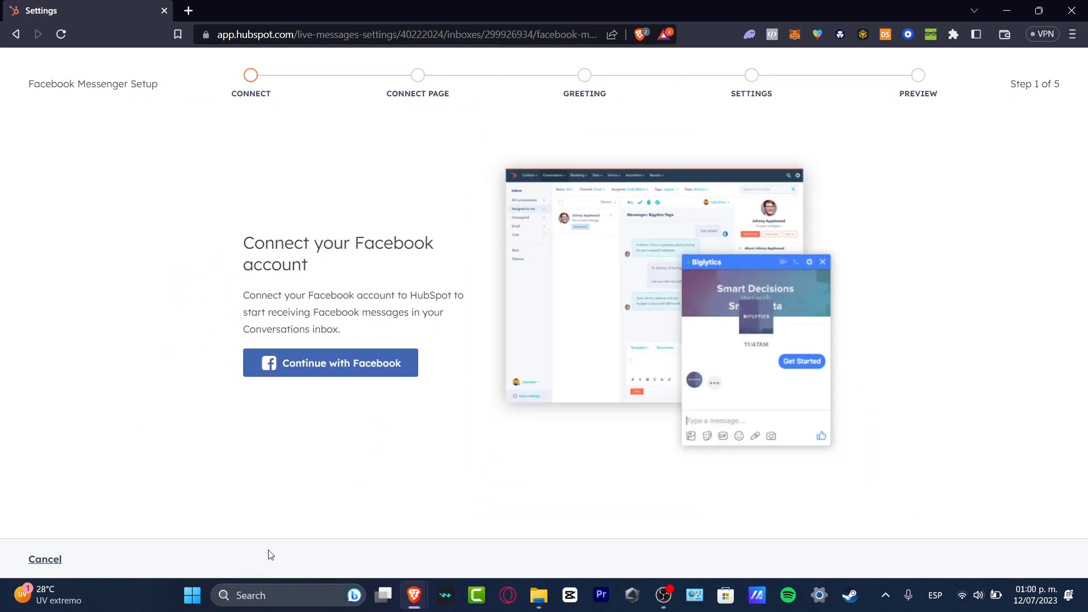
left_click(14, 35)
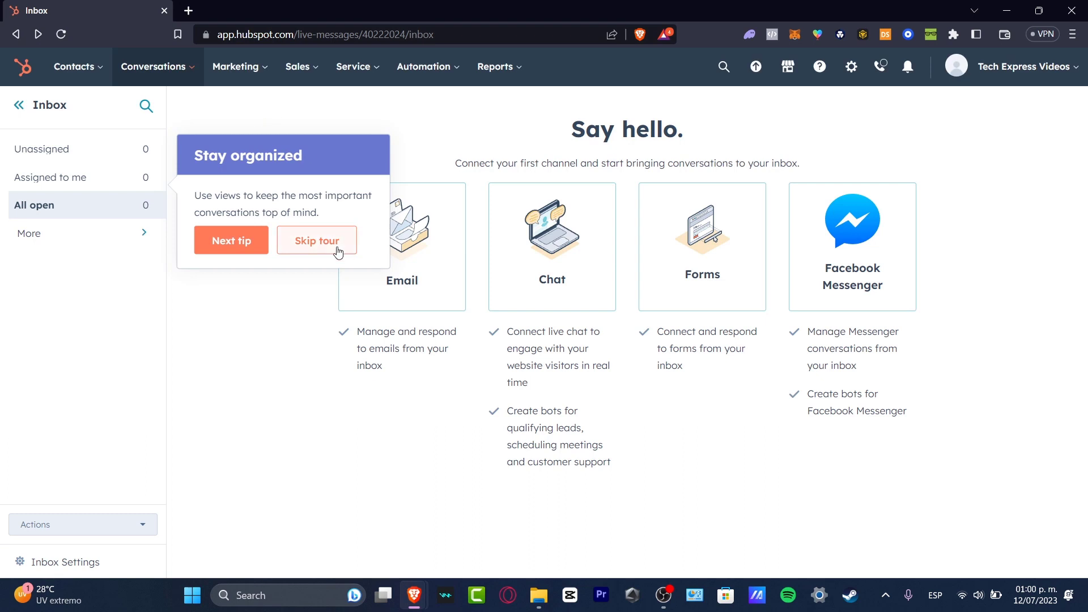
From the empty Deals page, open the marketplaces menu in the top bar
mouse_move(297, 67)
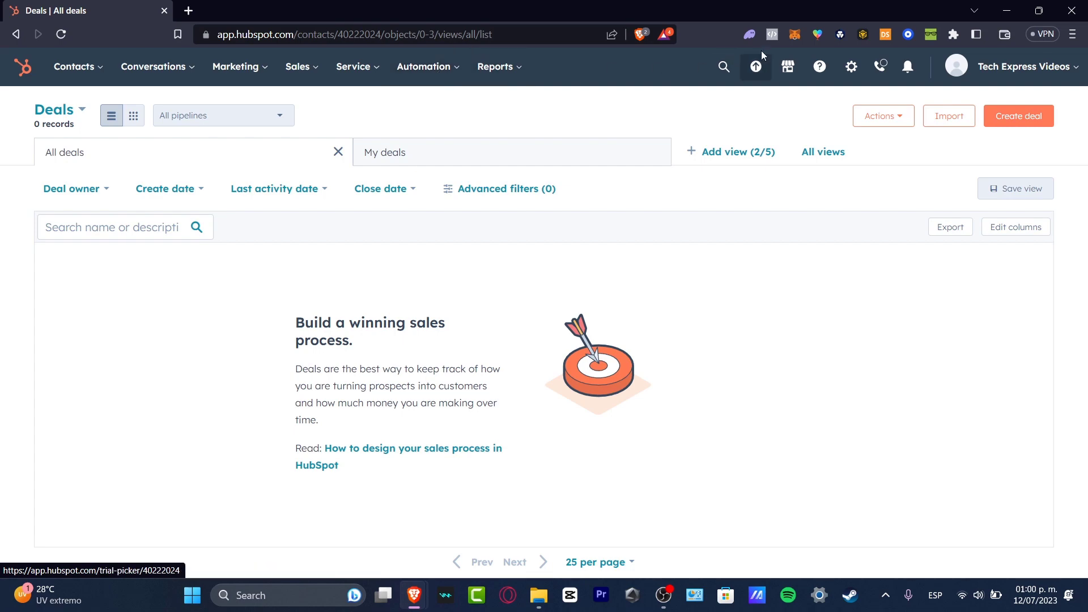
left_click(789, 67)
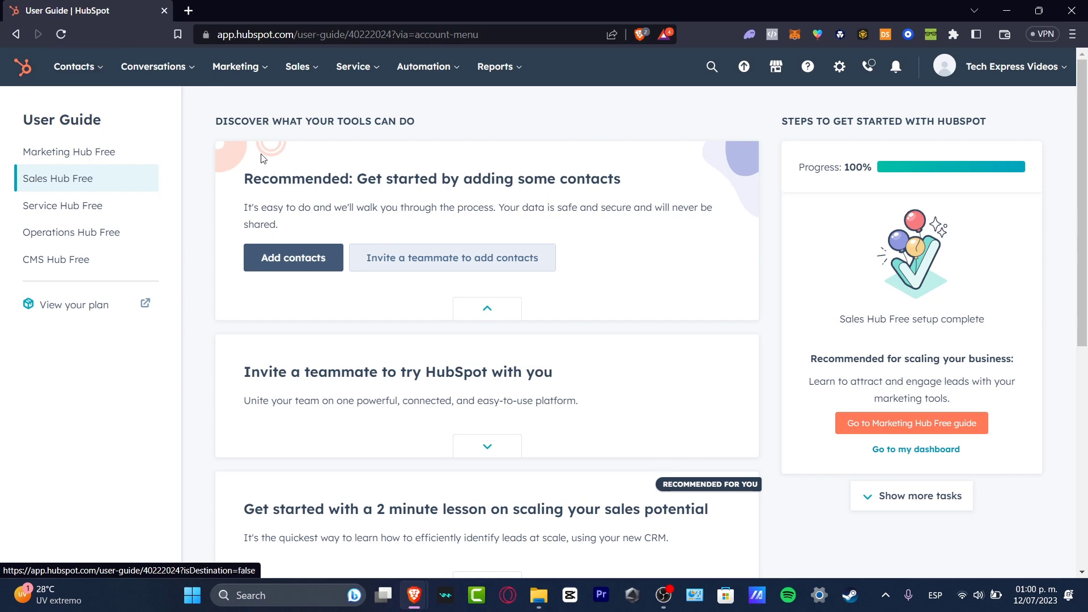
Switch the User Guide to the CMS Hub Free tasks, showing 13% and 1 of 8 complete
scroll(781, 290, "down", 7)
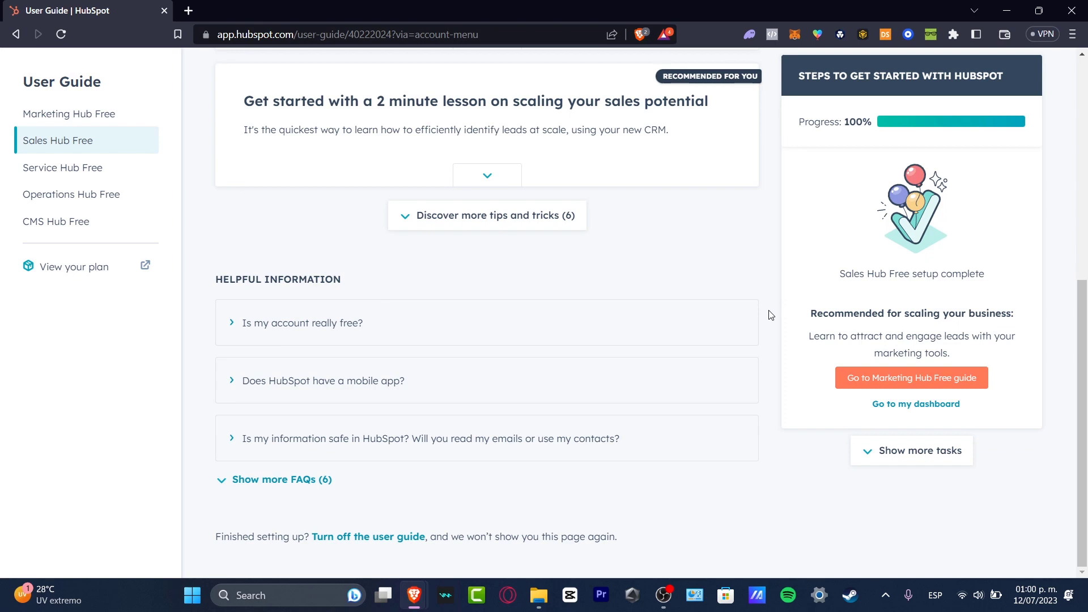
left_click(90, 221)
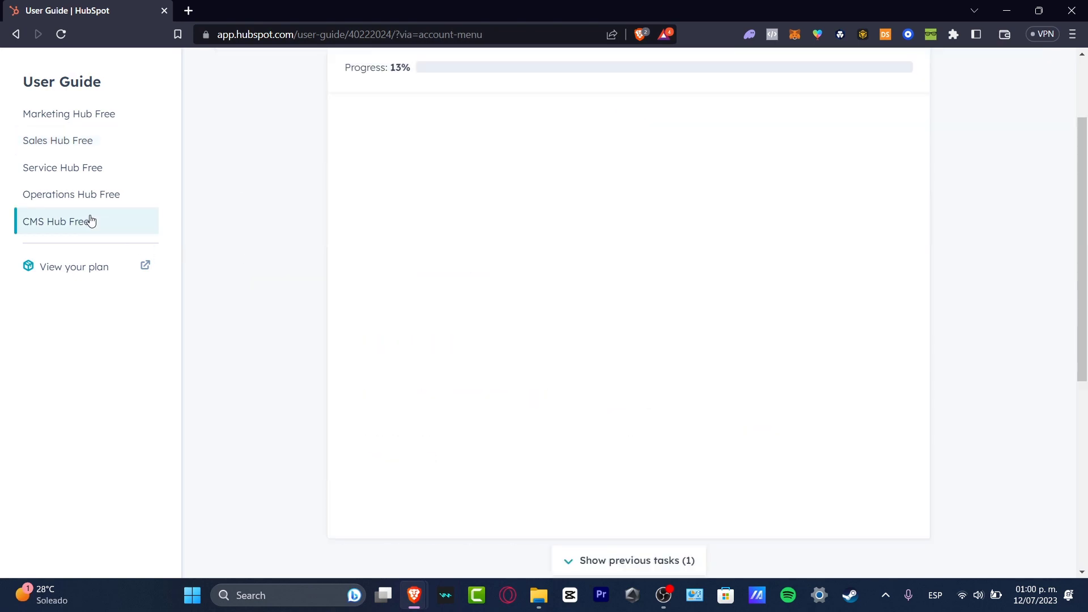
scroll(810, 299, "down", 8)
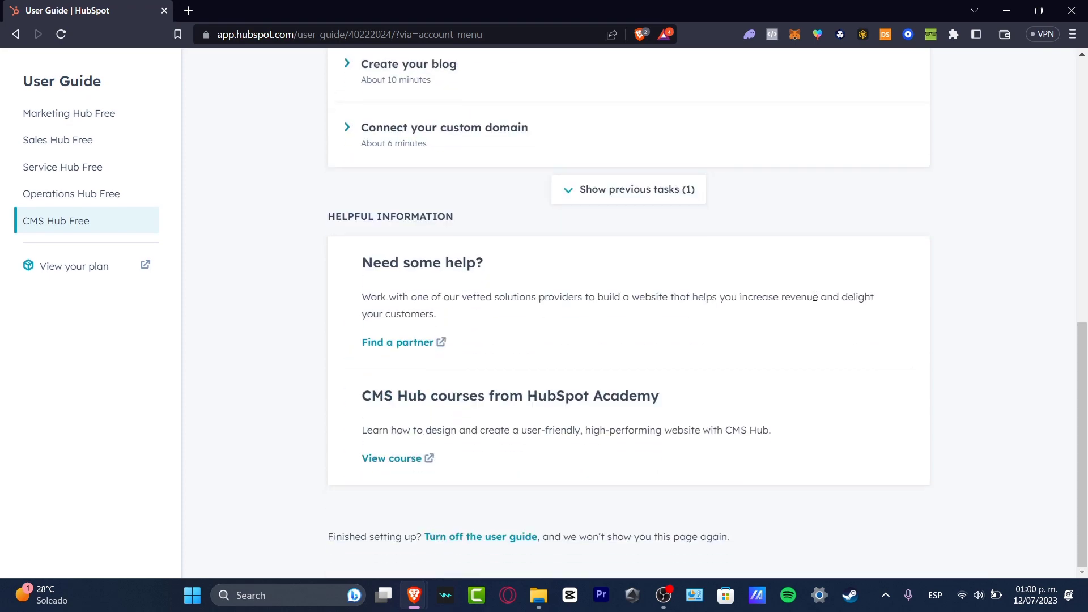
scroll(816, 300, "up", 10)
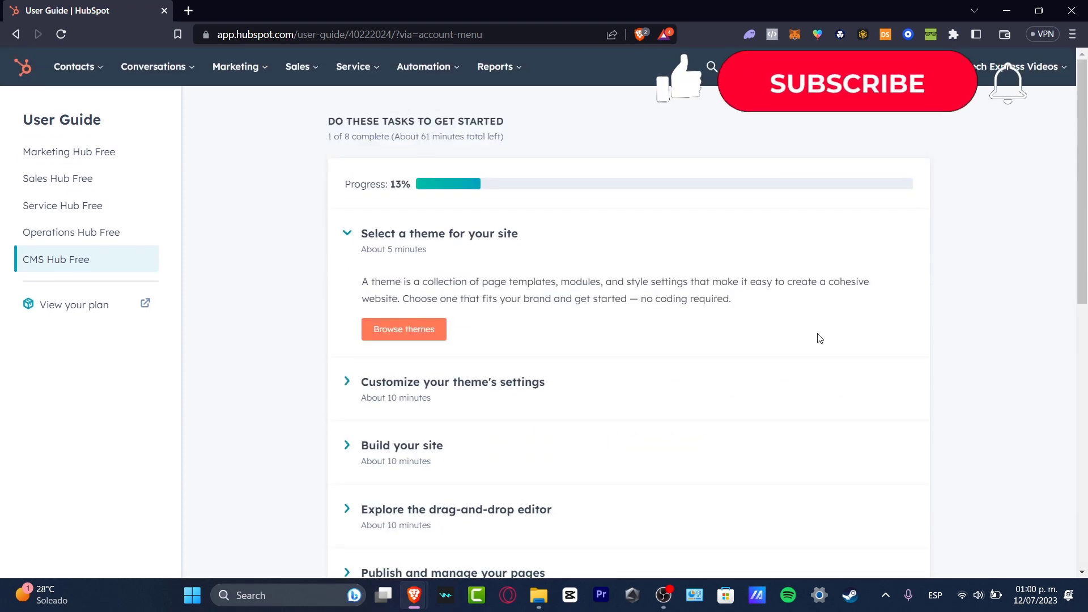